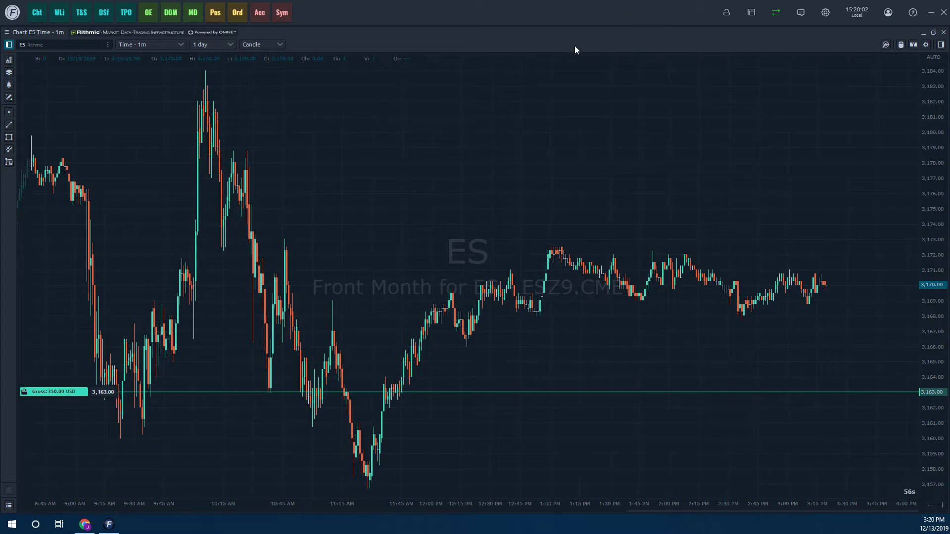
Shrink the full-screen ES chart to a floating window and reposition it over the community page
drag(566, 34, 434, 49)
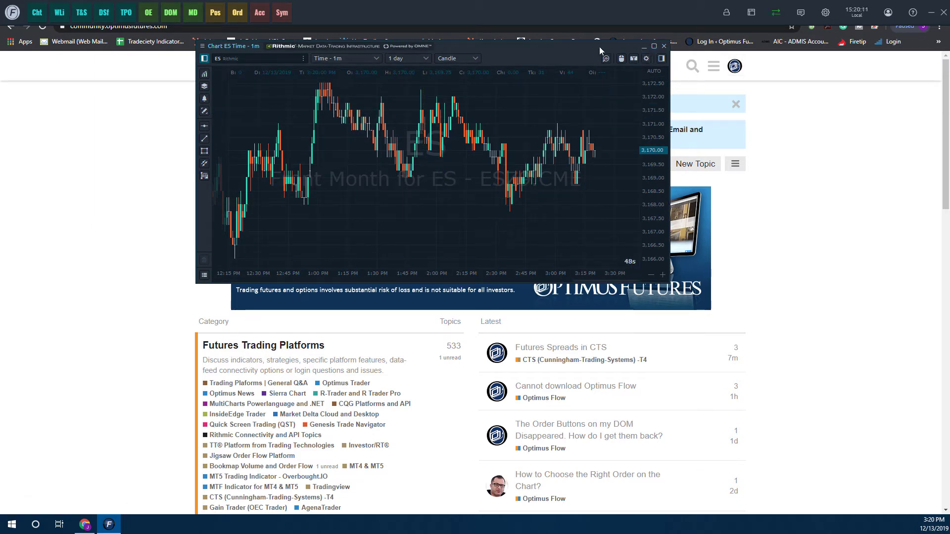
drag(598, 46, 345, 34)
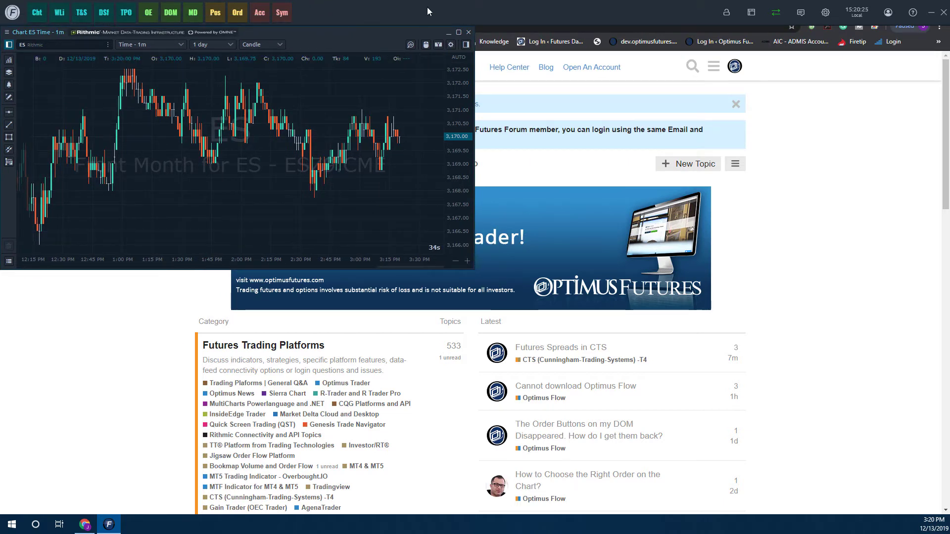
Close the floating ES chart and open a fresh full-screen ES 1-minute chart
click(468, 32)
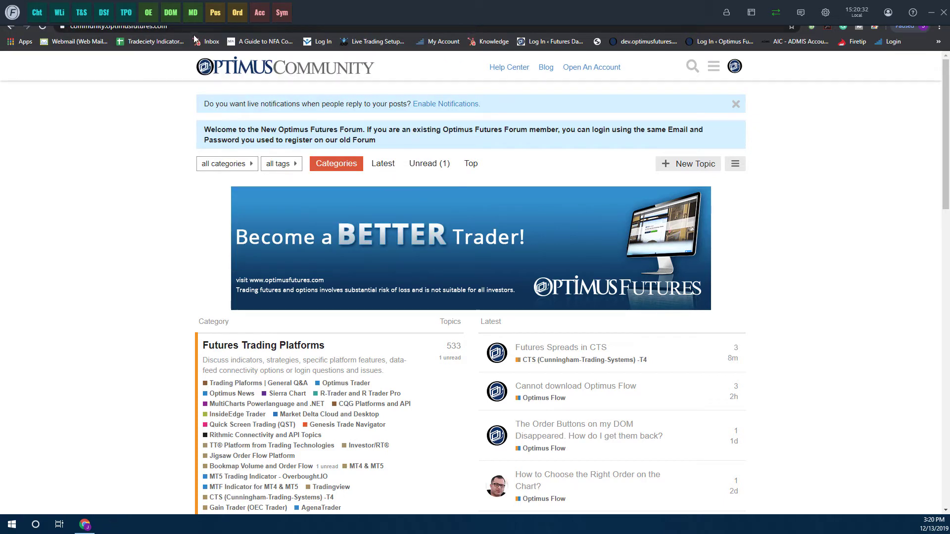
click(37, 13)
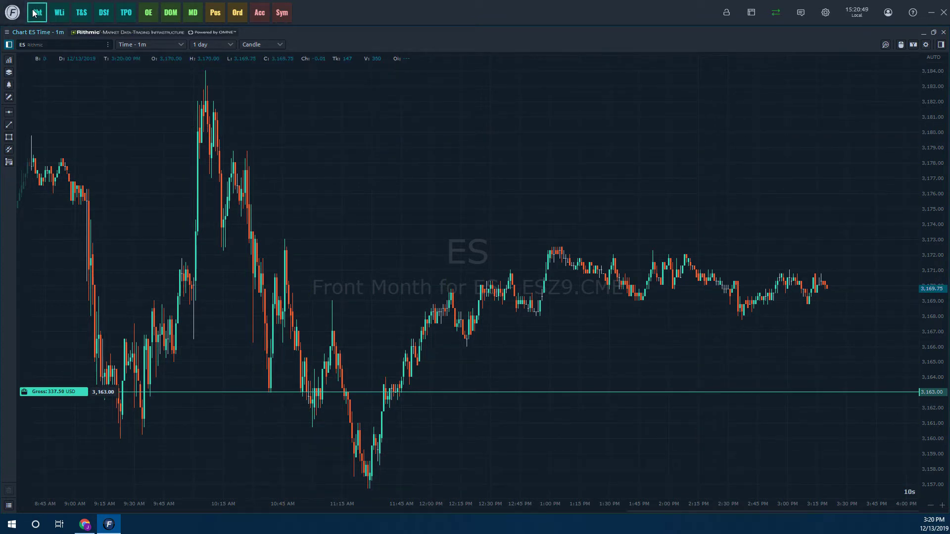
Pin the Trading Simulator (TrS) from the all-tools panel onto the top toolbar
click(13, 12)
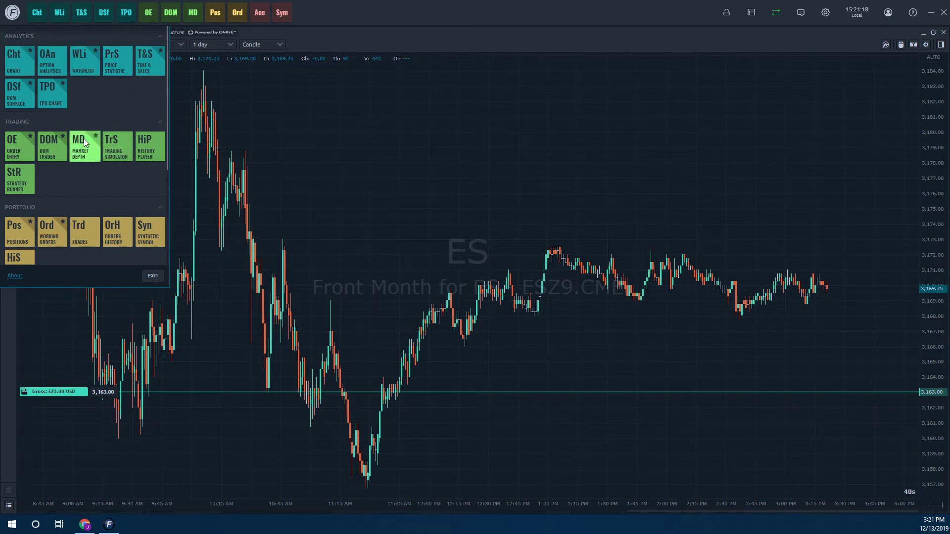
right_click(120, 141)
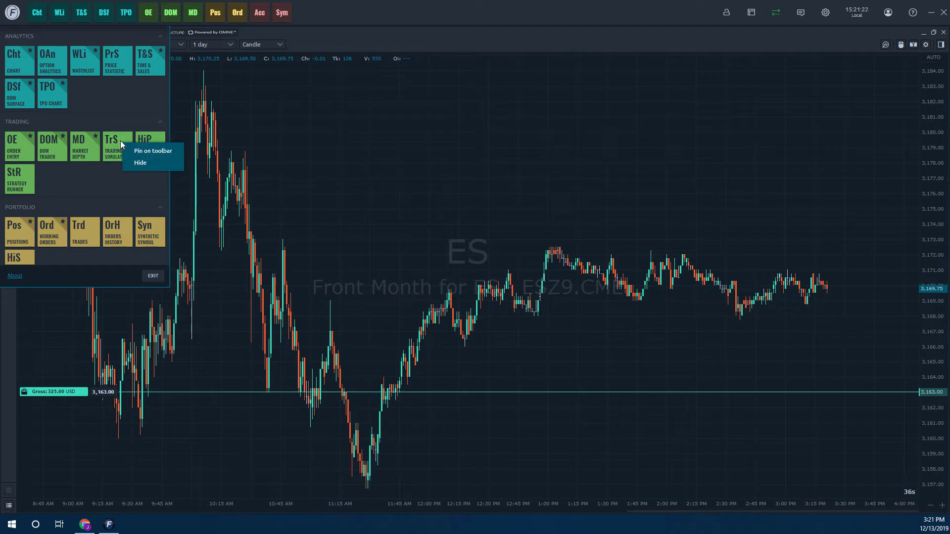
click(146, 151)
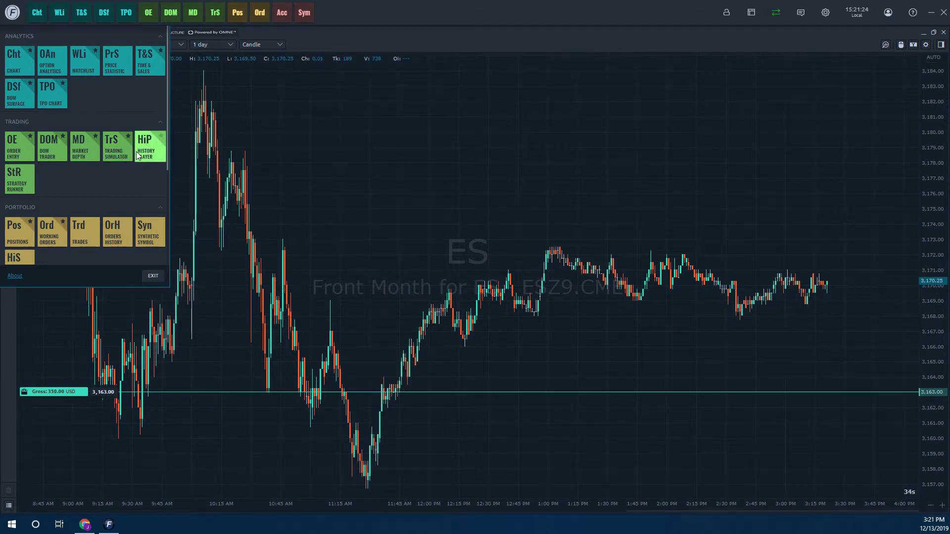
Stack two ES charts into a tabbed group in the top-left quarter, with a single ES chart top-right
click(22, 59)
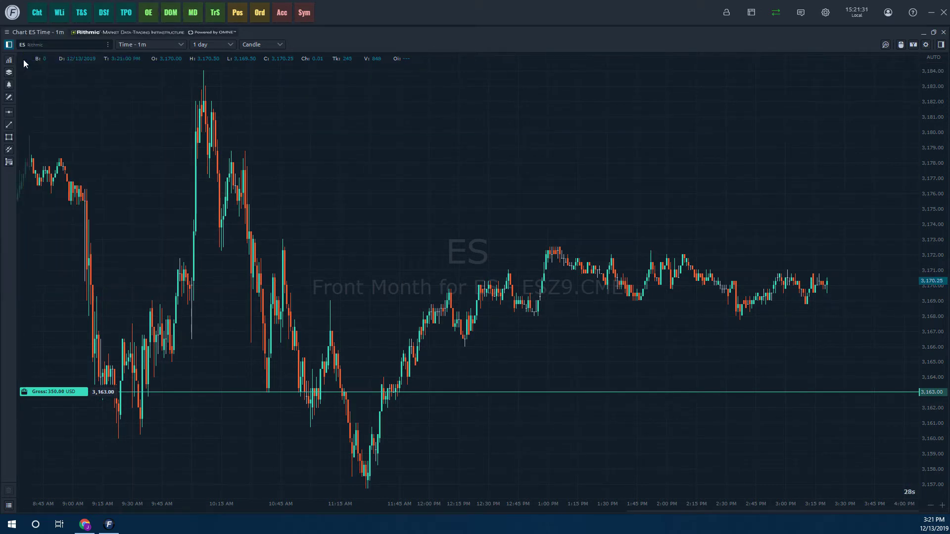
click(41, 19)
drag(512, 227, 426, 126)
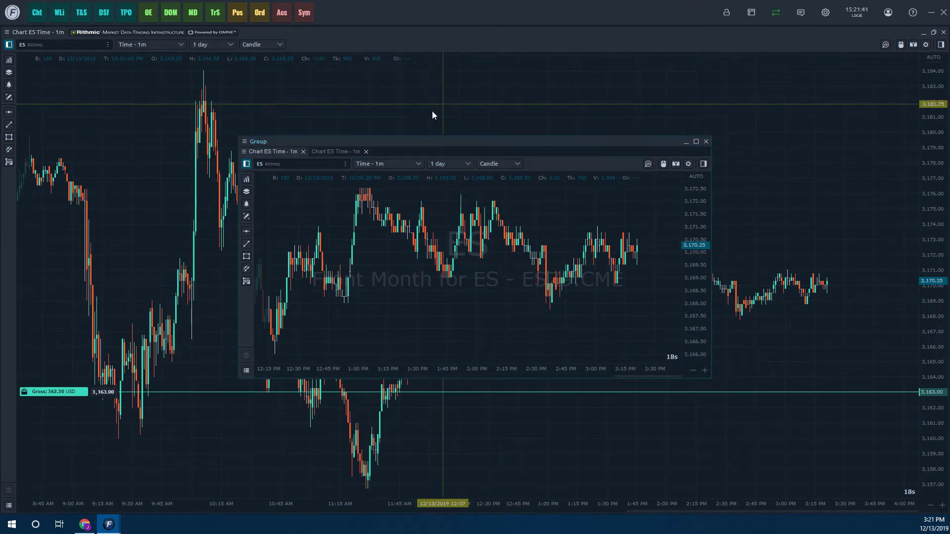
click(933, 33)
drag(568, 147, 812, 35)
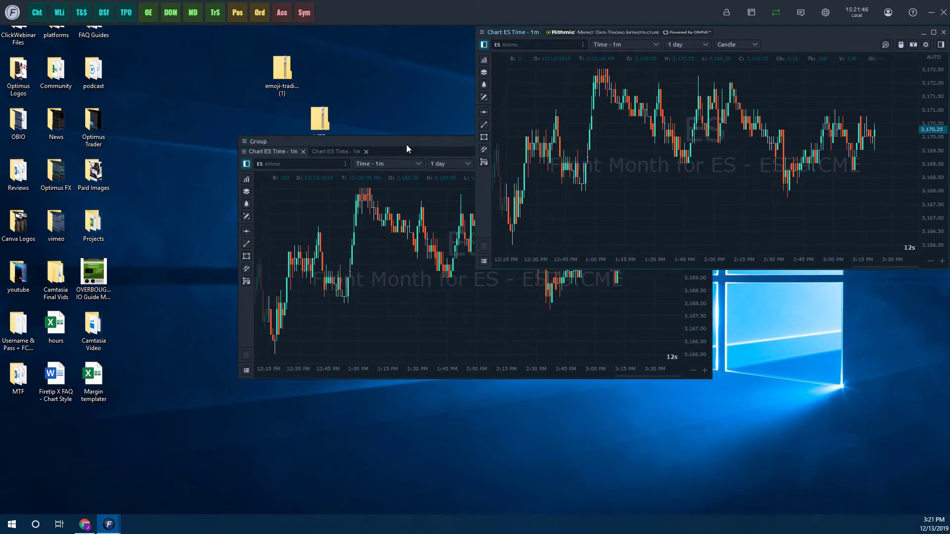
drag(408, 142, 159, 38)
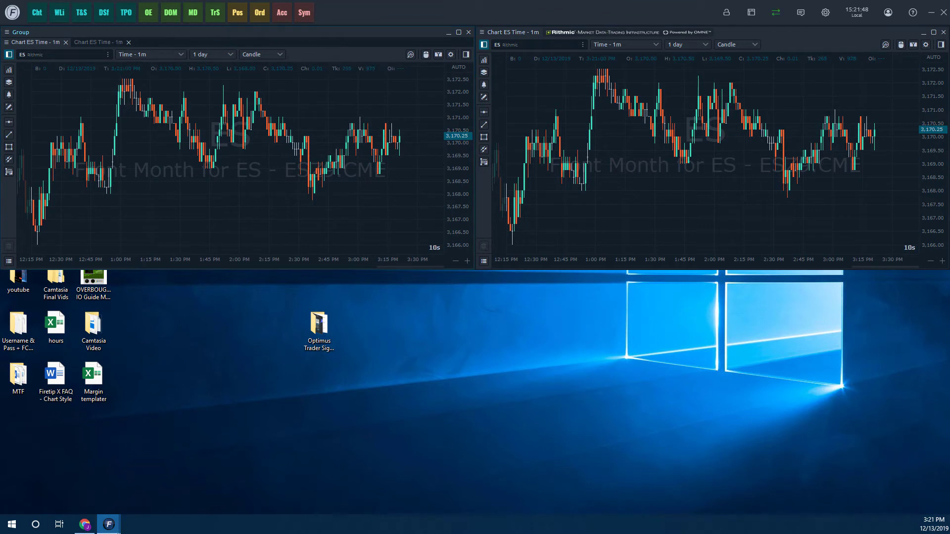
Dock two more ES charts into the bottom-left and bottom-right quarters and refit the top-right chart
mouse_move(114, 529)
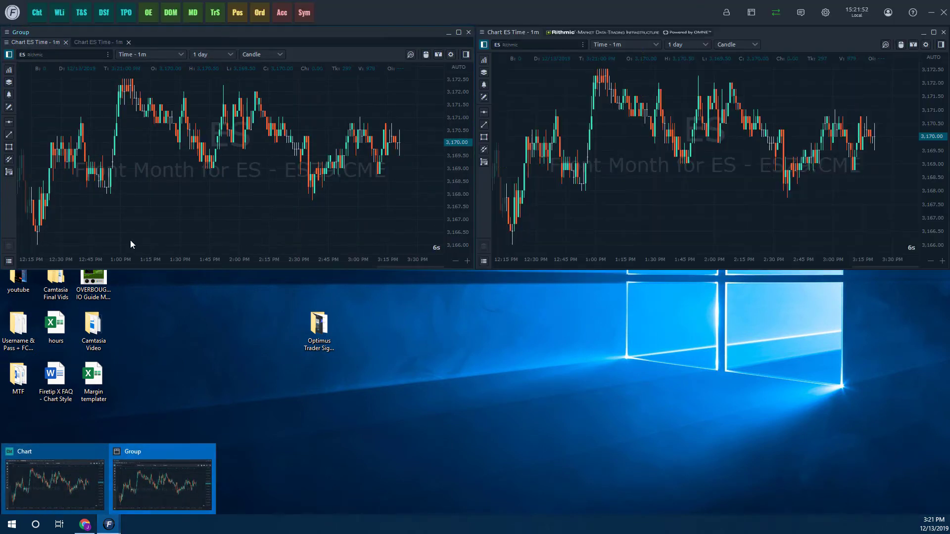
click(39, 13)
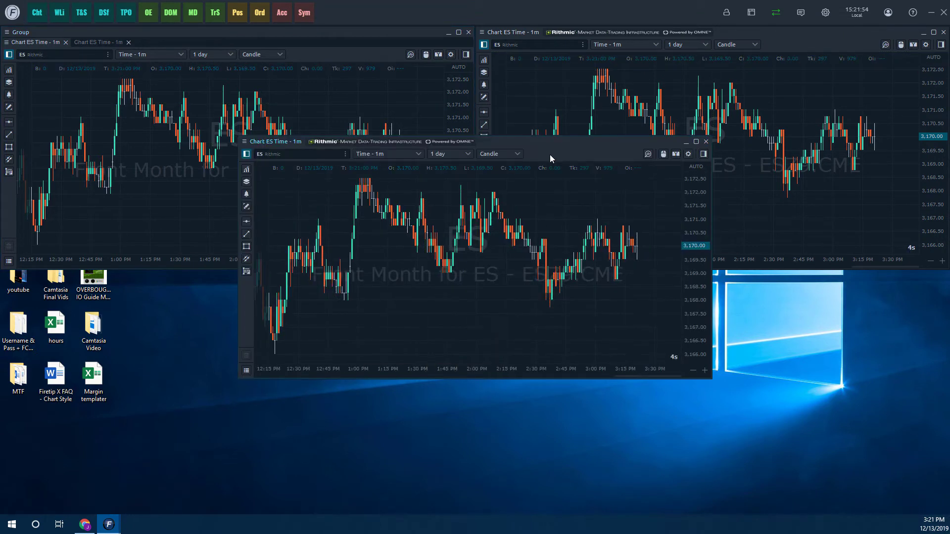
drag(552, 154, 325, 288)
click(37, 13)
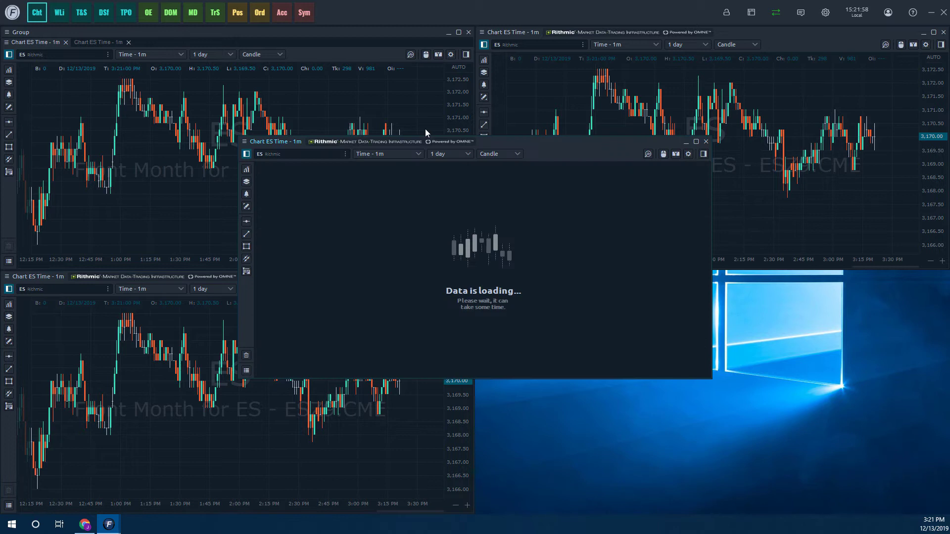
drag(464, 142, 726, 272)
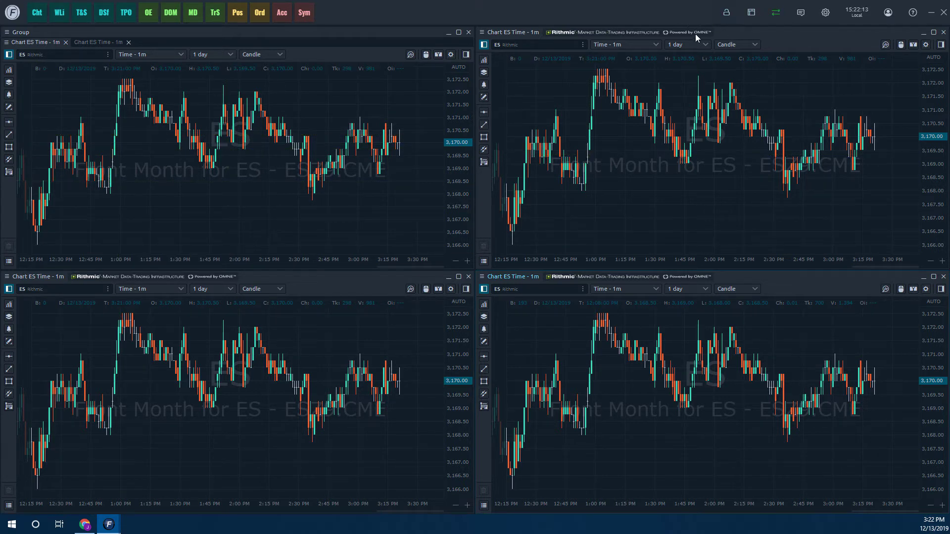
mouse_move(720, 31)
mouse_down()
mouse_move(708, 115)
mouse_move(710, 44)
mouse_up()
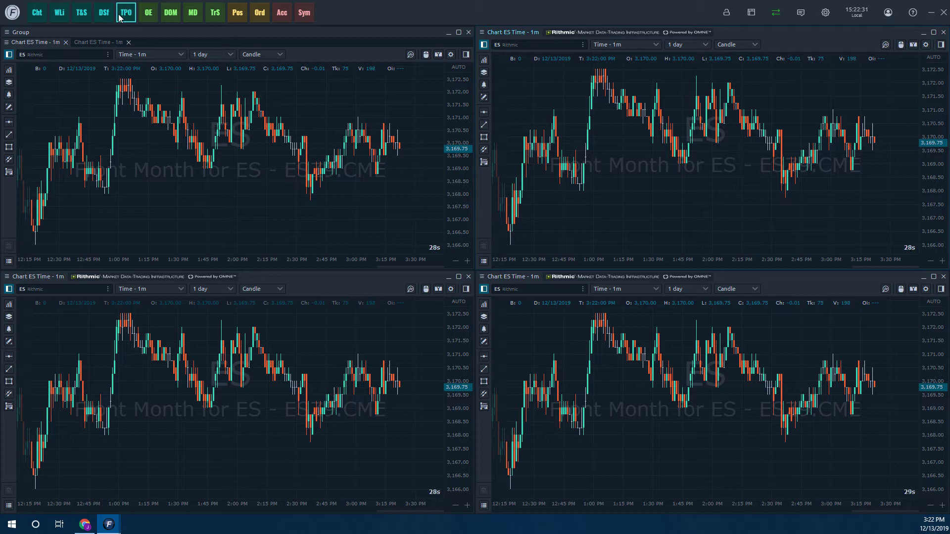
click(13, 20)
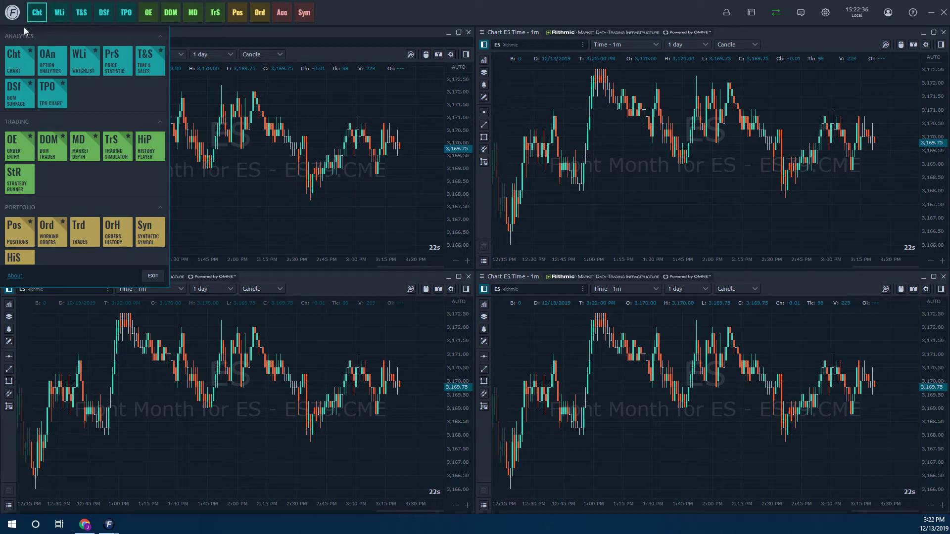
click(51, 93)
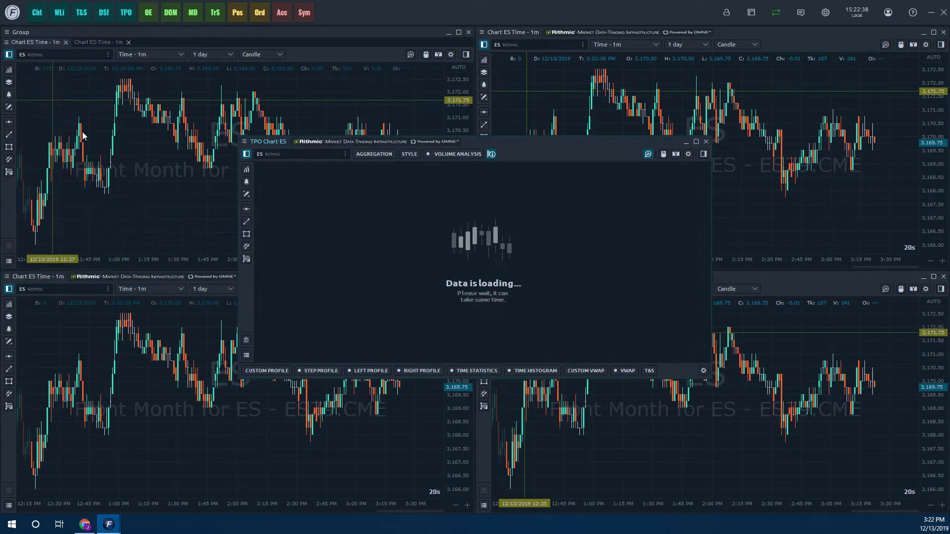
click(697, 141)
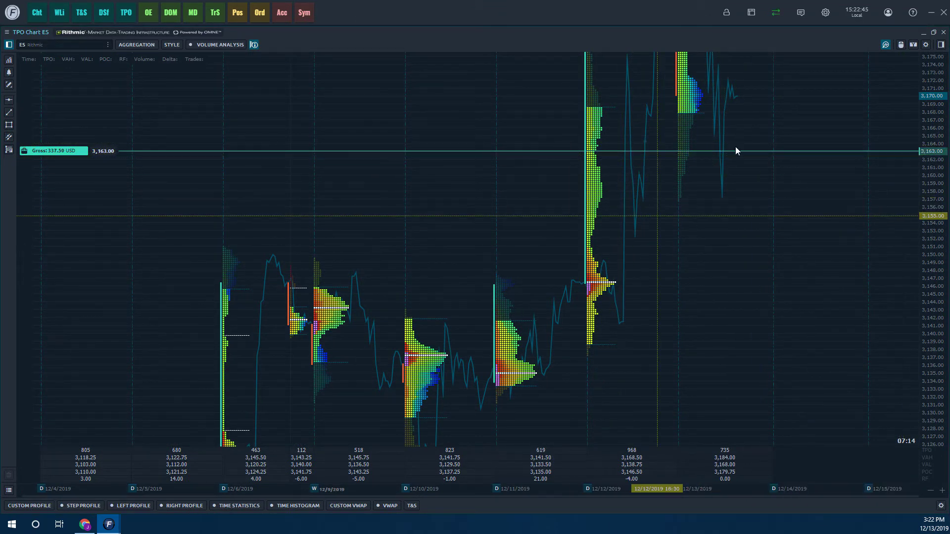
click(943, 33)
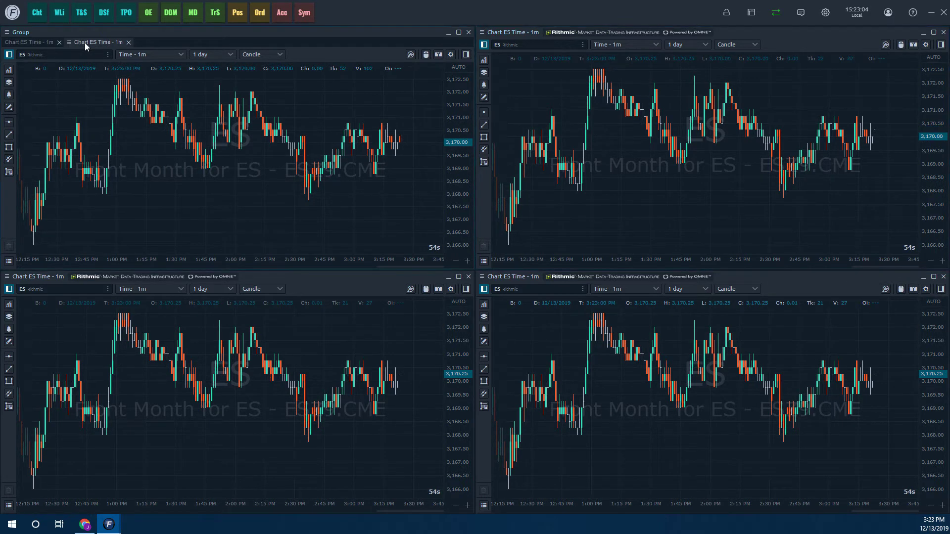
Toggle between the group's two Chart ES Time - 1m tabs, ending on the second
click(100, 43)
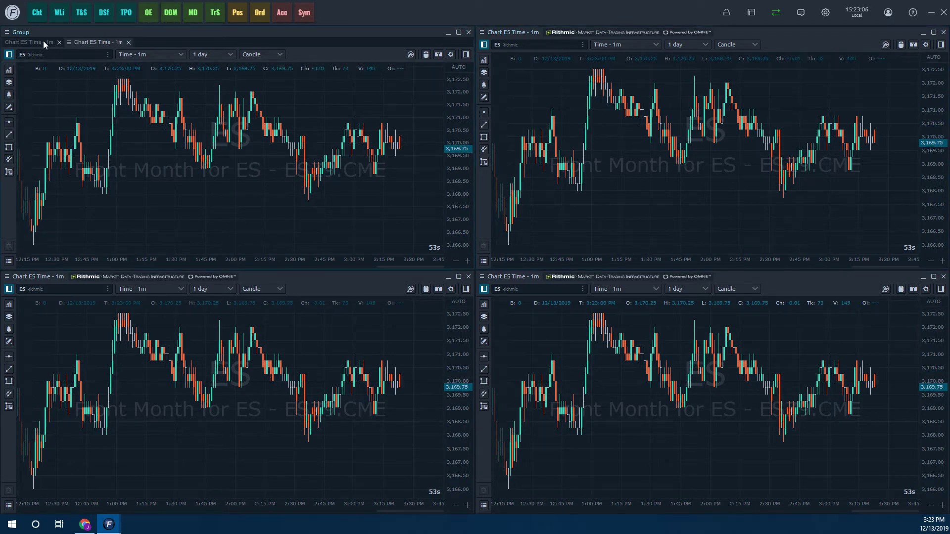
click(38, 43)
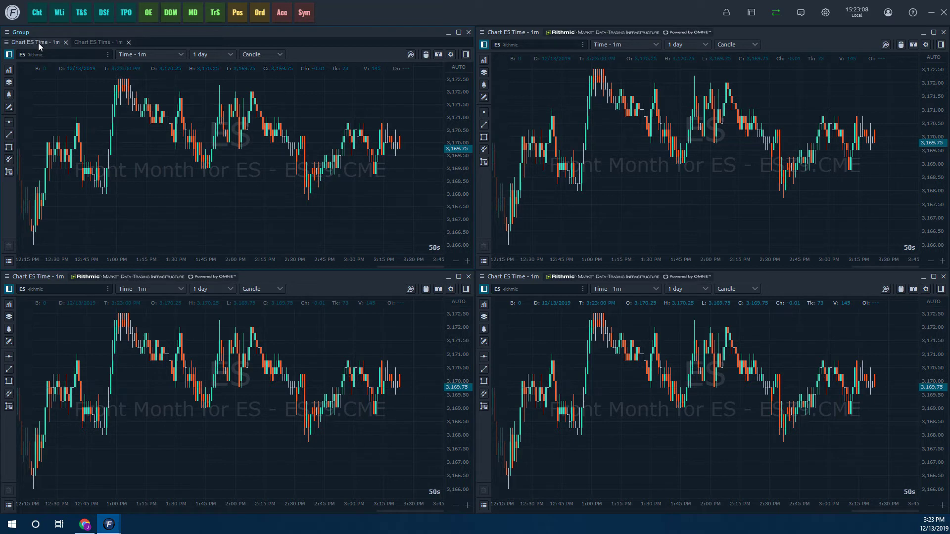
click(95, 43)
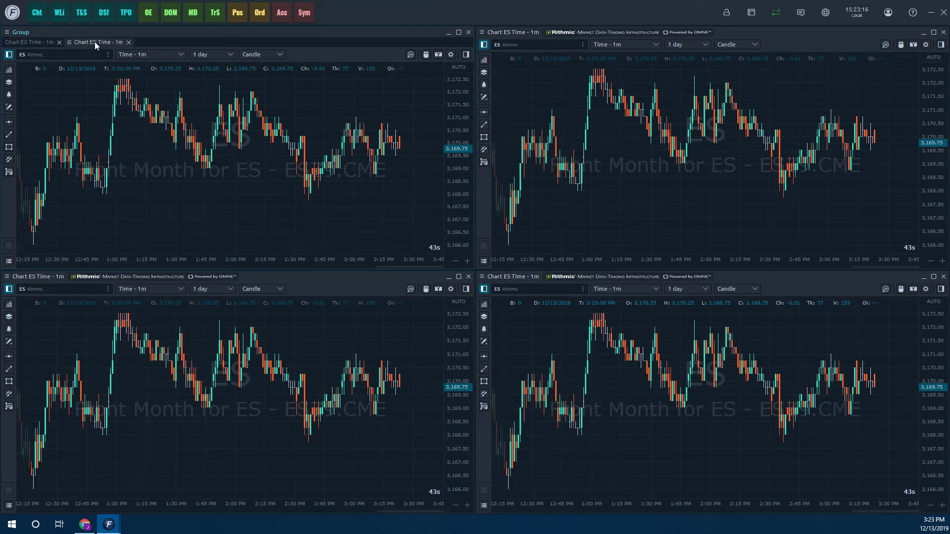
Open the top-right chart's symbol search and look through its type and exchange filters
click(514, 45)
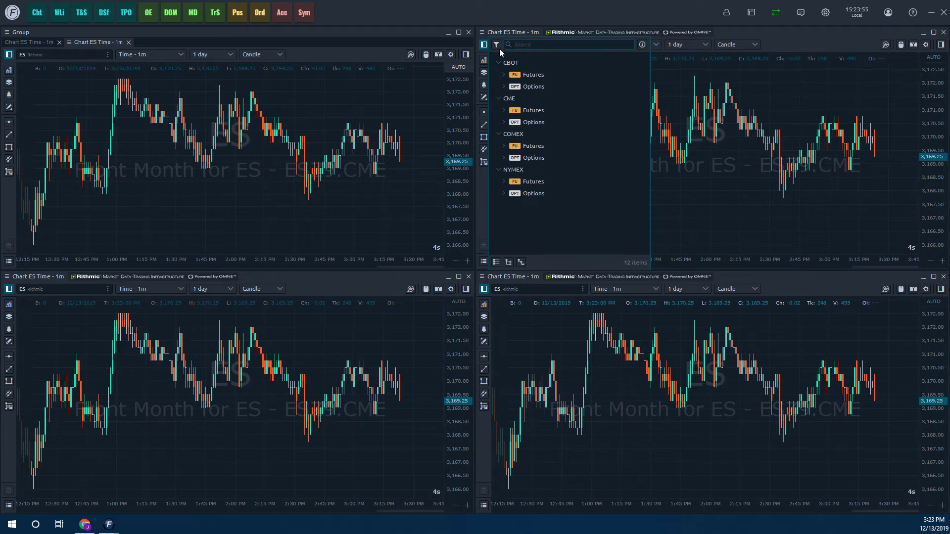
click(497, 46)
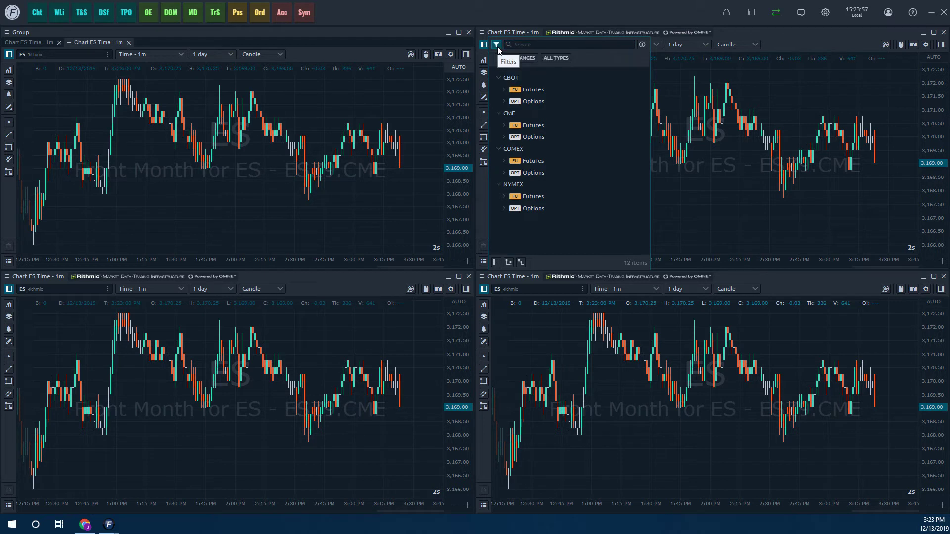
click(549, 61)
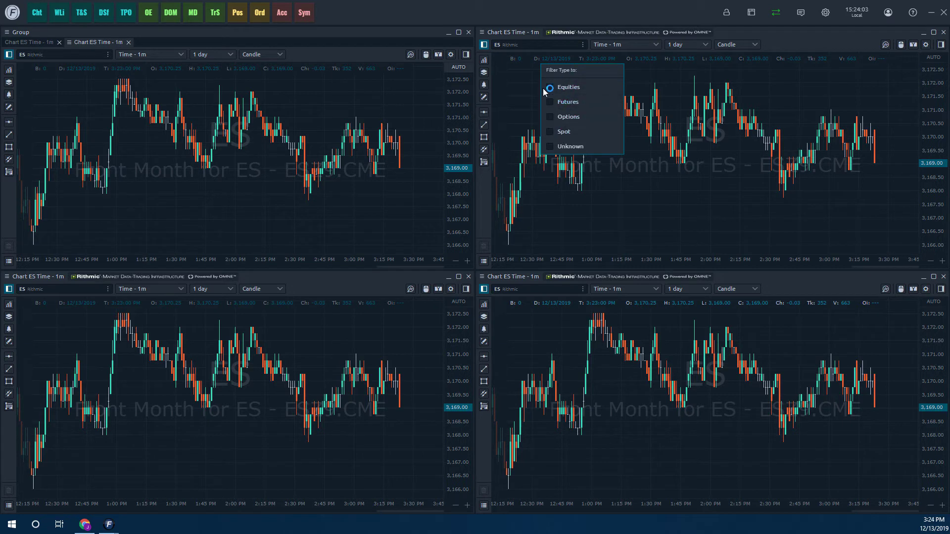
click(511, 46)
click(512, 46)
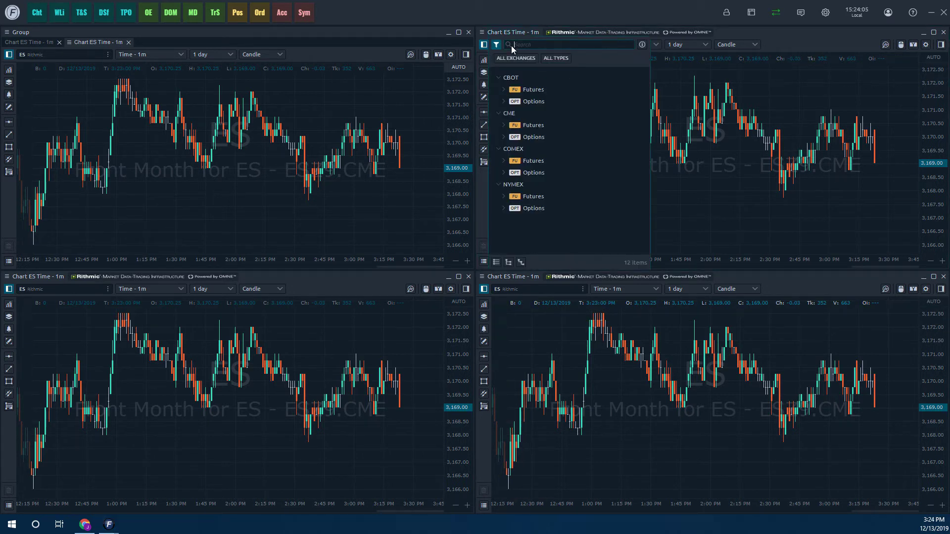
click(516, 58)
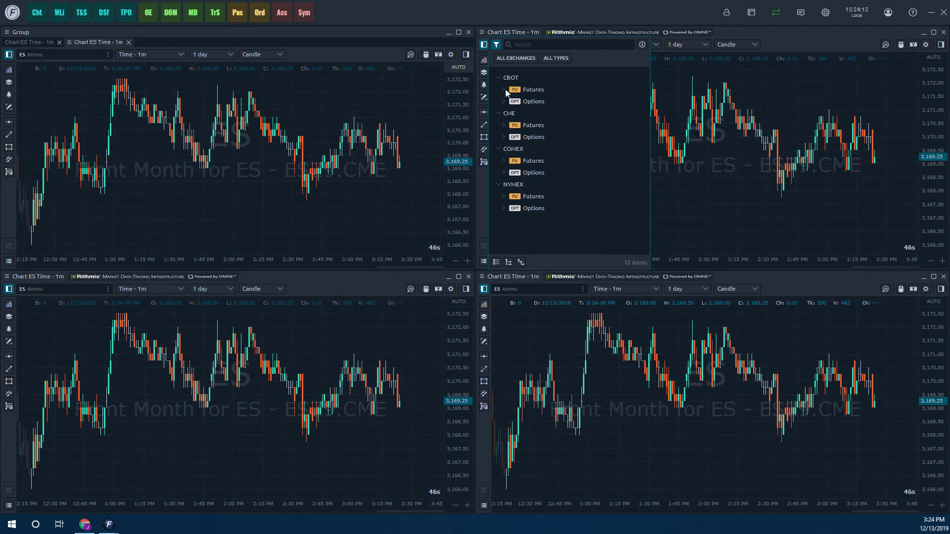
Expand CME Futures > NQ and load NQZ9 into the top-right chart
click(503, 124)
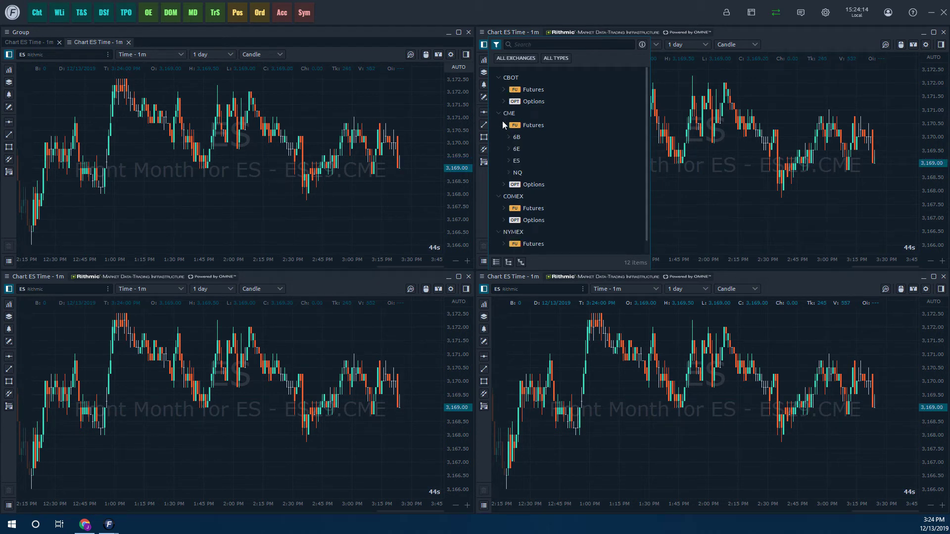
click(508, 172)
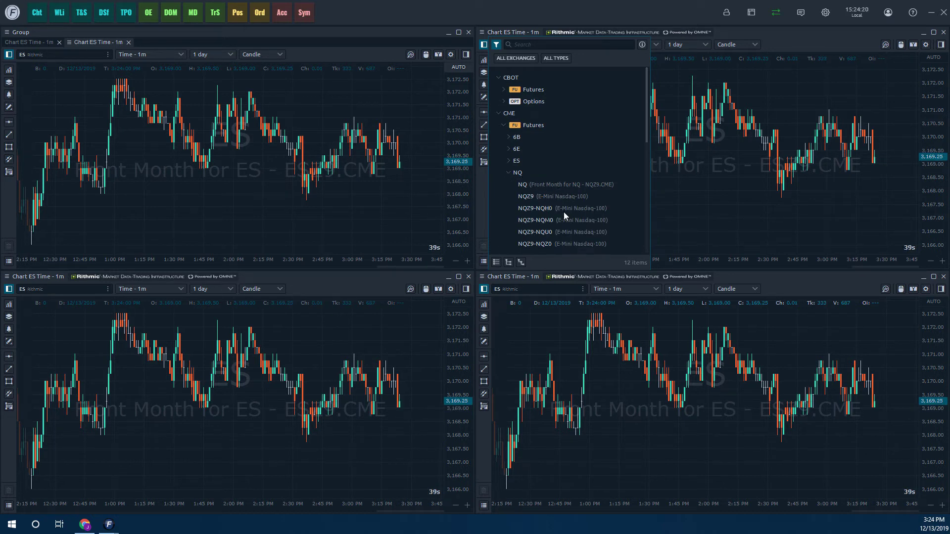
scroll(564, 215, down, 1)
scroll(562, 210, down, 2)
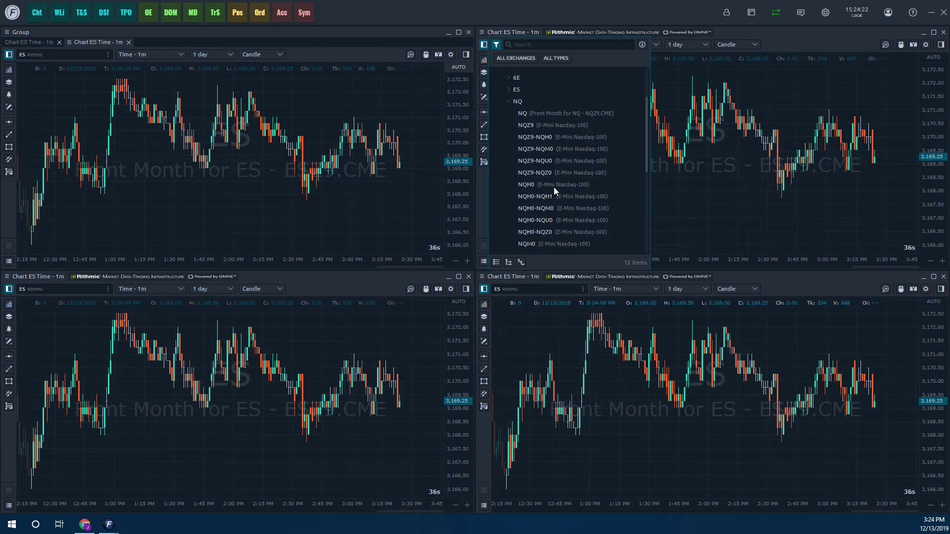
scroll(551, 186, up, 1)
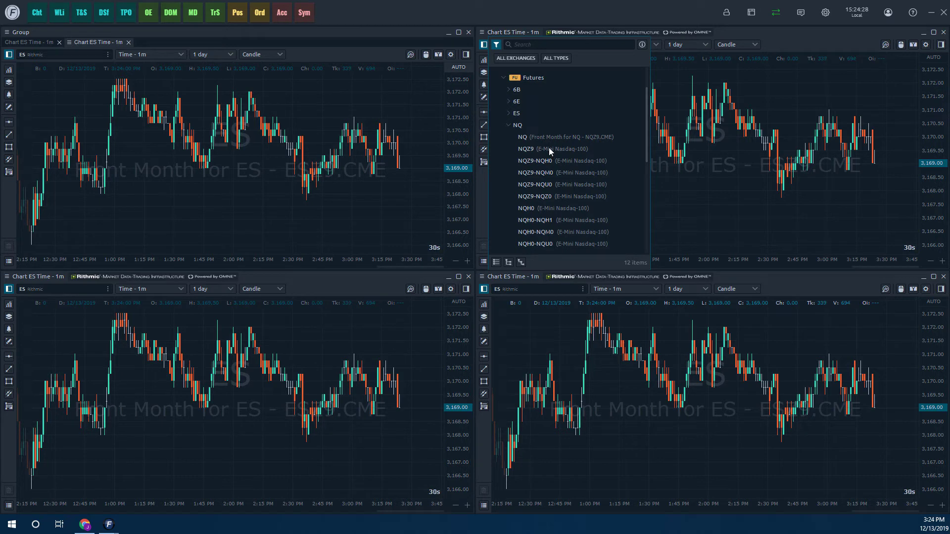
click(548, 149)
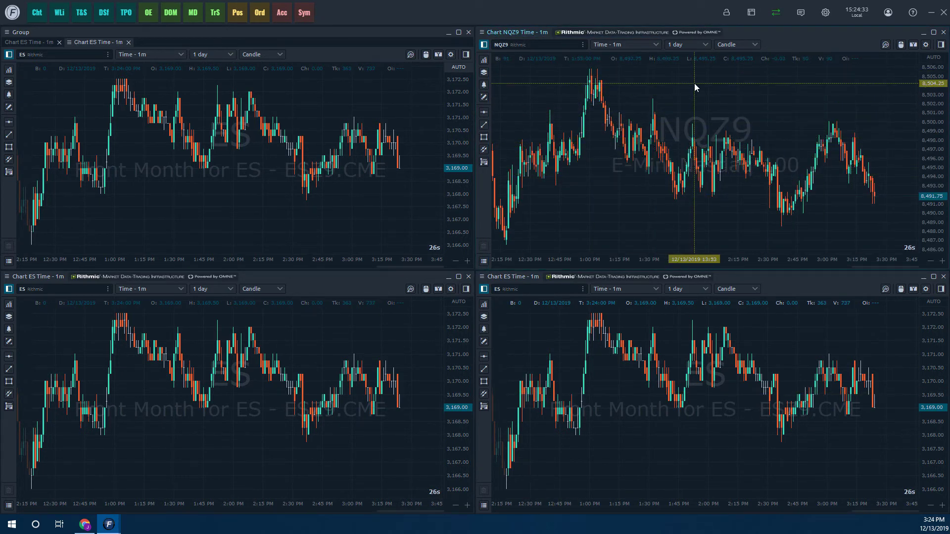
Search 'gc' in the bottom-right symbol lookup, expand the GC contracts and load GCZ9
click(512, 288)
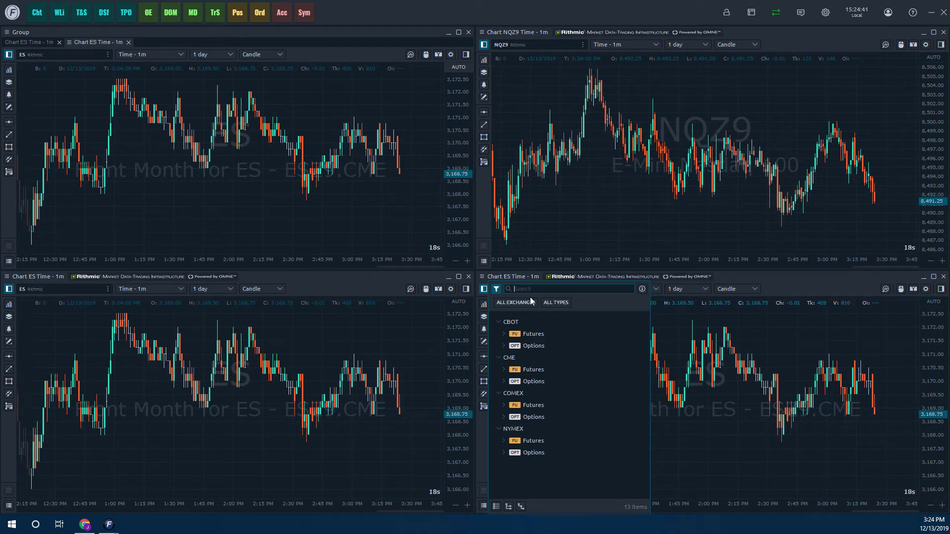
text(gcz9)
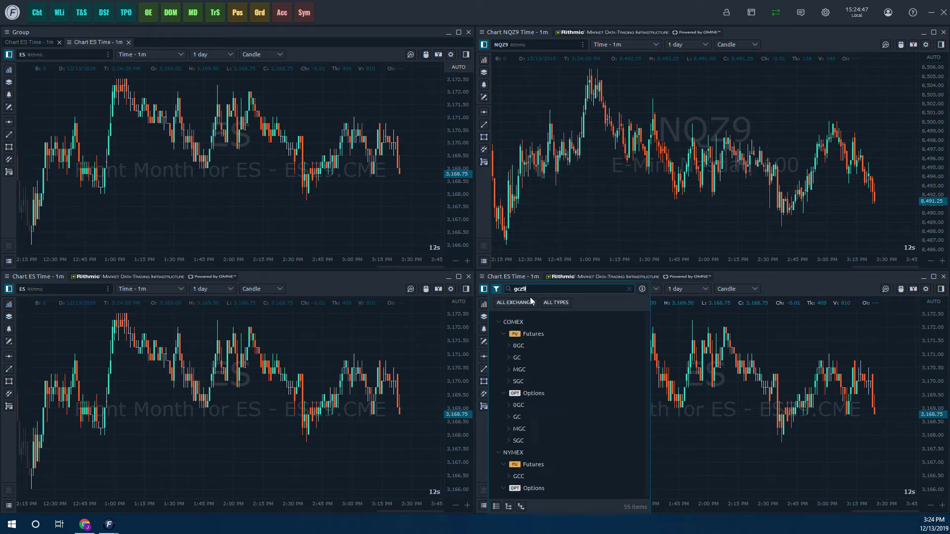
scroll(605, 368, down, 1)
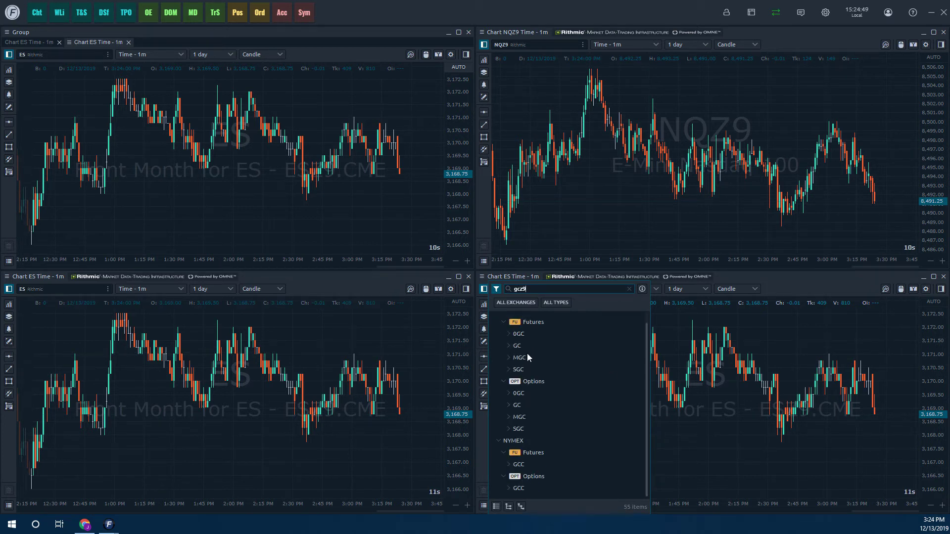
click(507, 344)
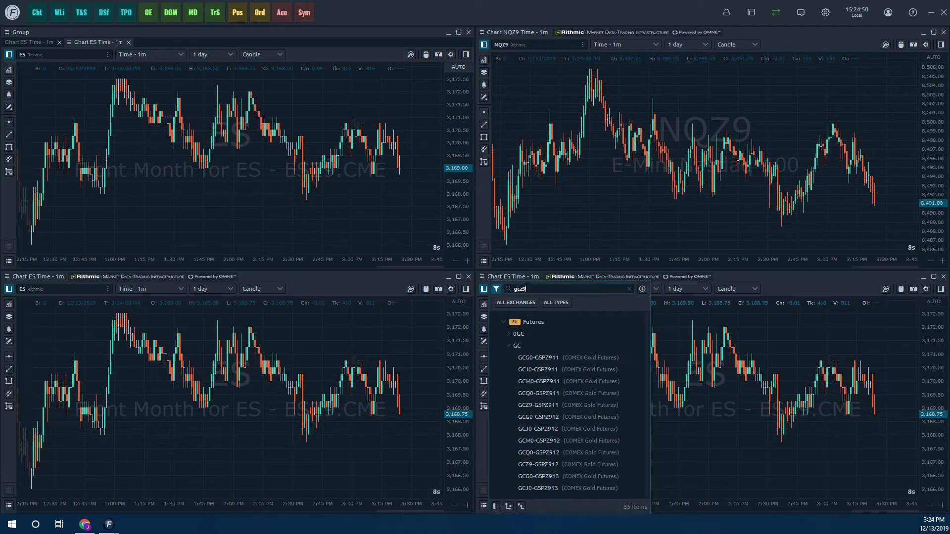
text(9)
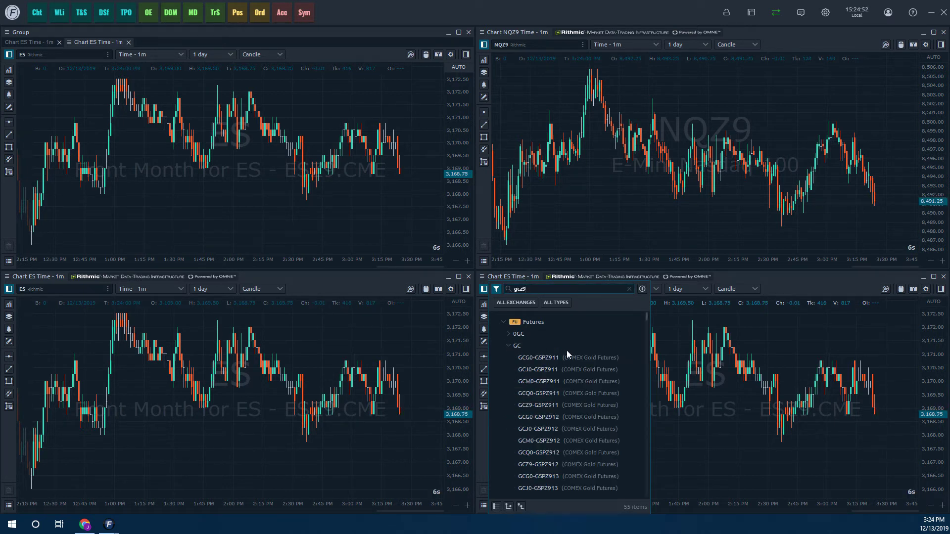
scroll(522, 348, up, 1)
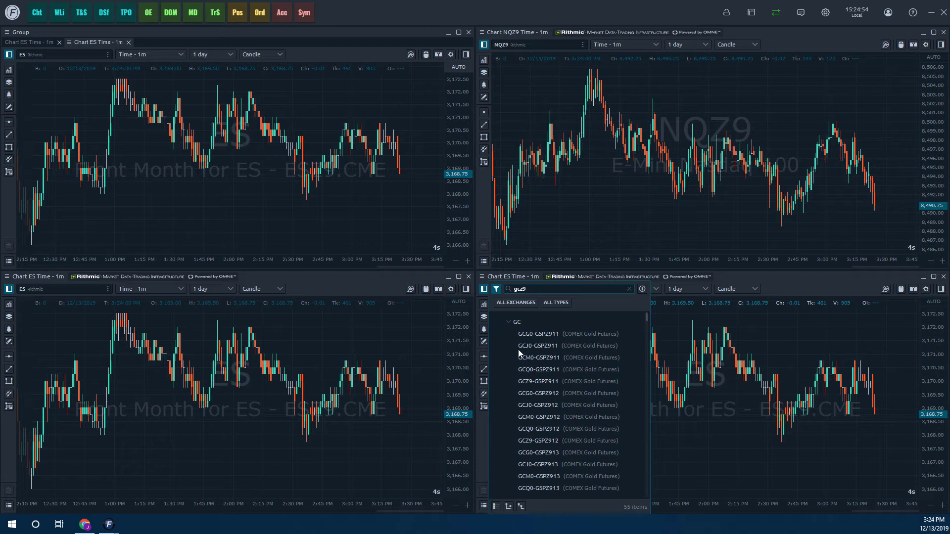
scroll(535, 368, down, 10)
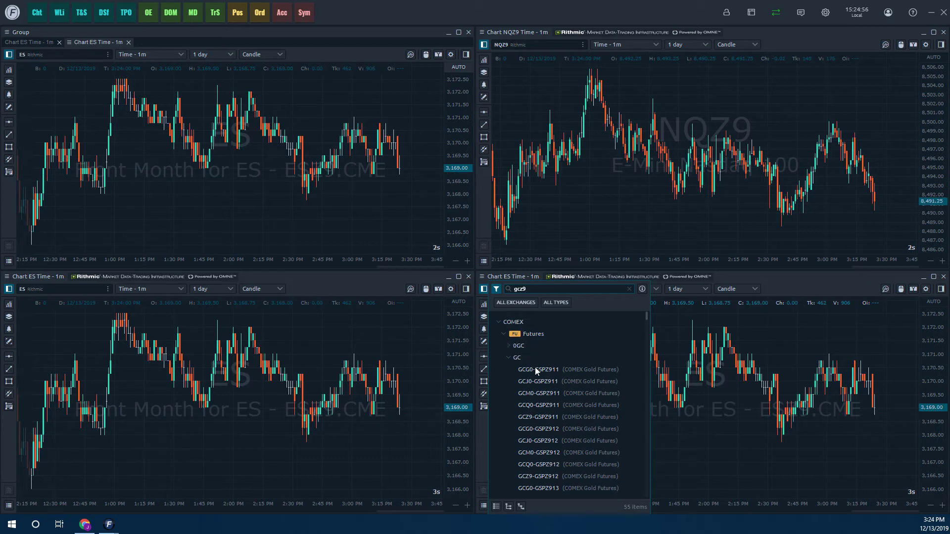
scroll(540, 378, down, 20)
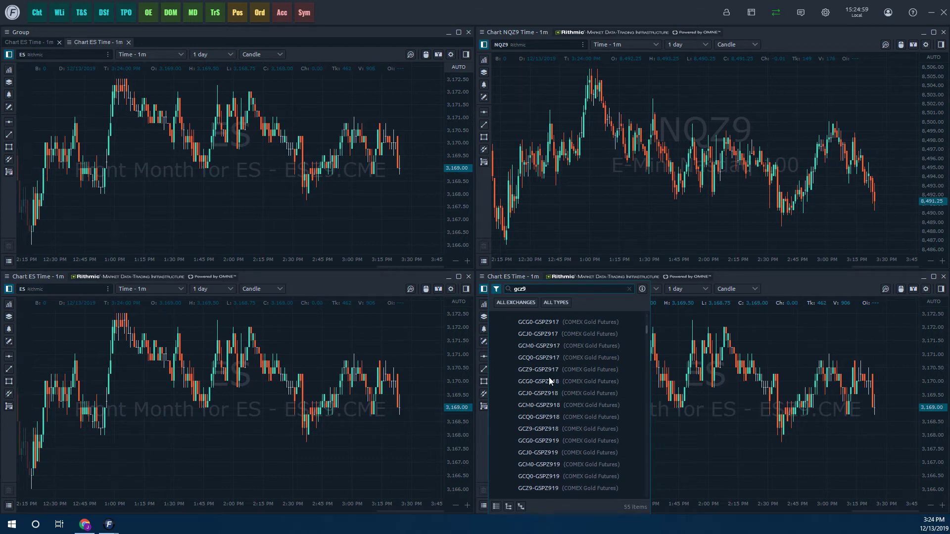
scroll(545, 356, down, 4)
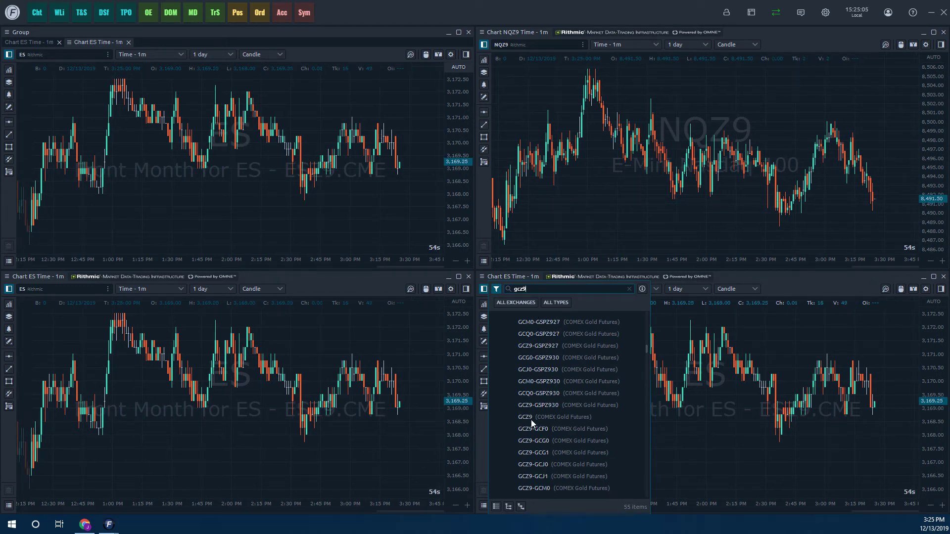
scroll(528, 426, down, 5)
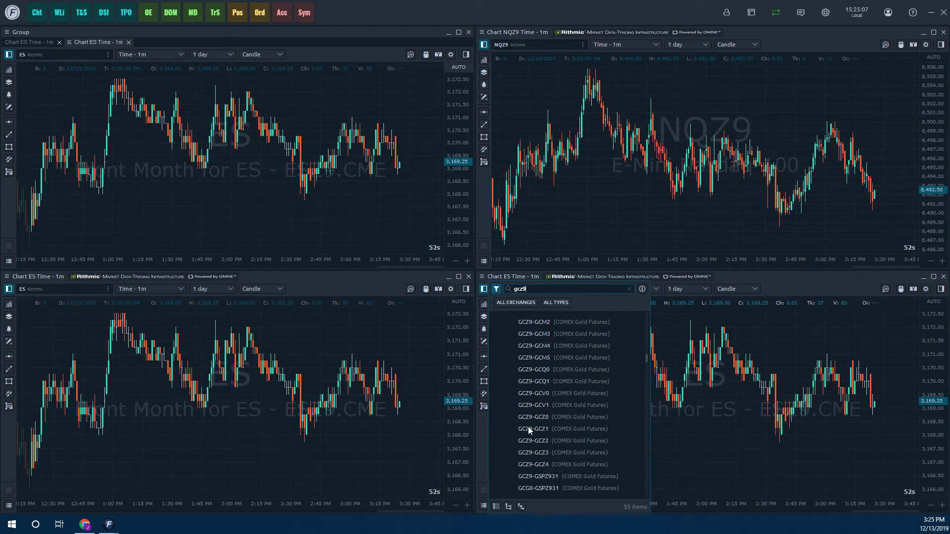
scroll(528, 426, up, 4)
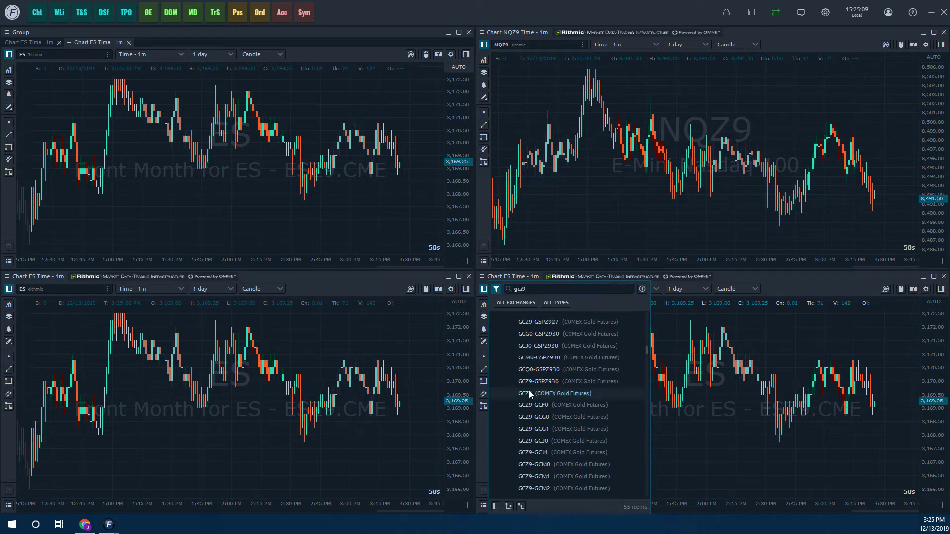
click(529, 393)
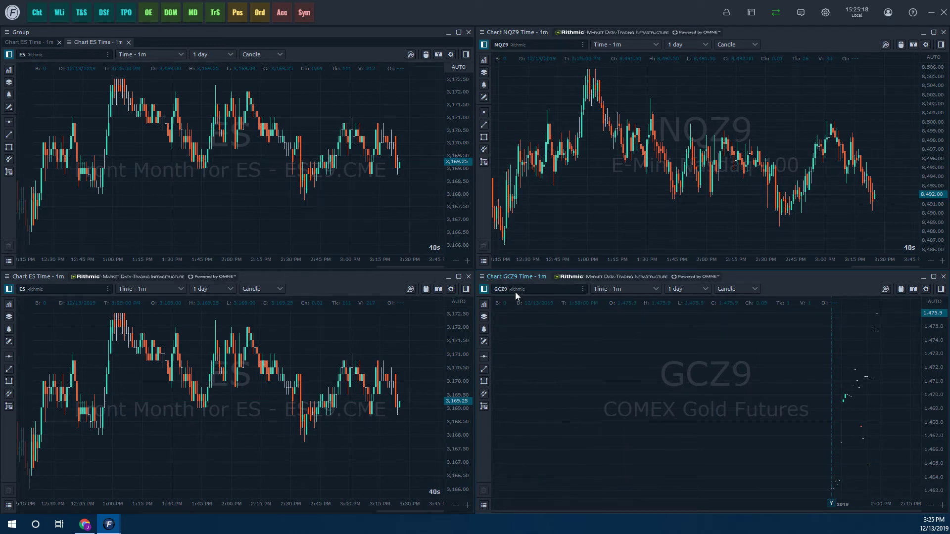
Load front-month CL crude oil from NYMEX > Futures > CL into the bottom-left chart
click(33, 289)
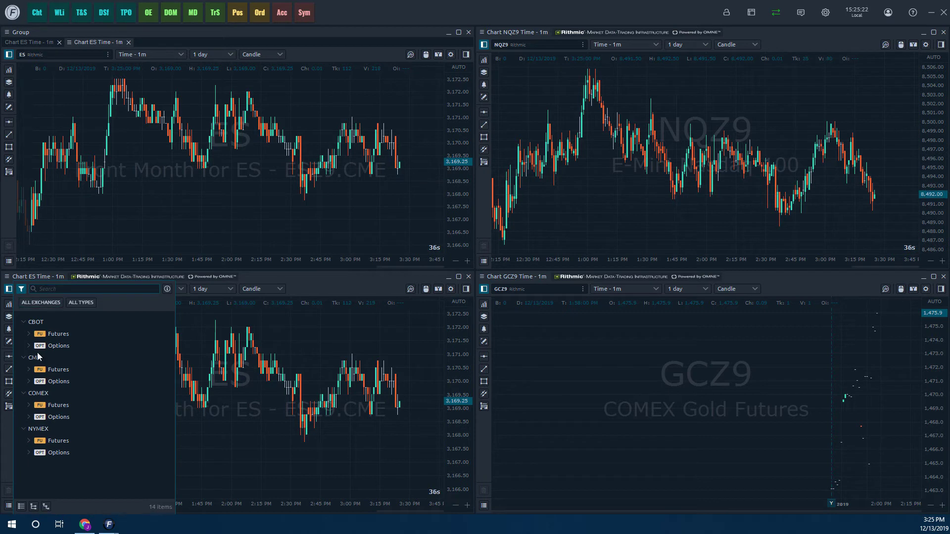
click(23, 428)
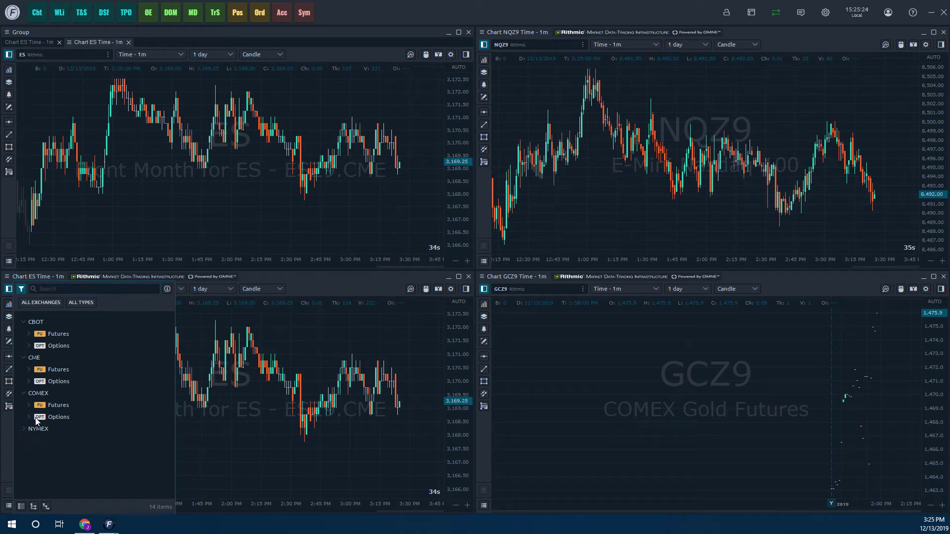
click(26, 431)
click(30, 440)
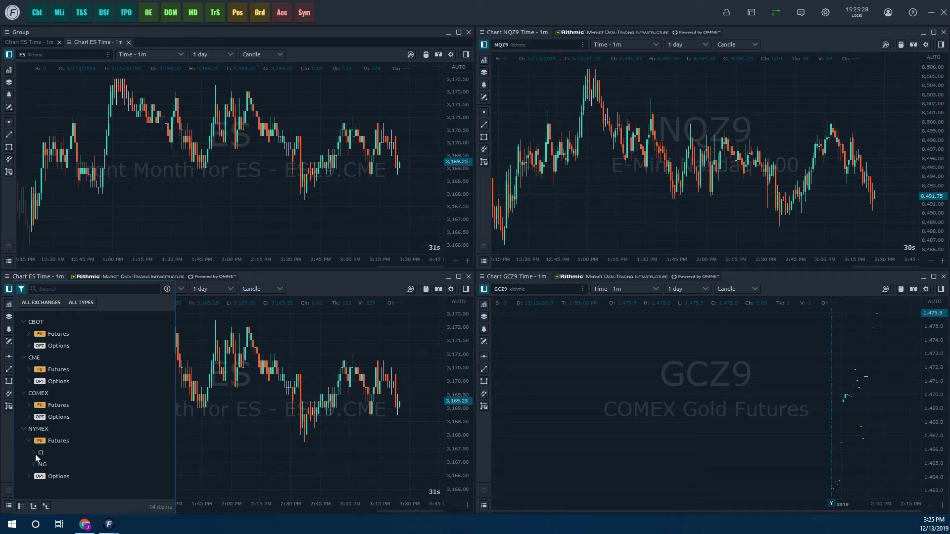
click(35, 454)
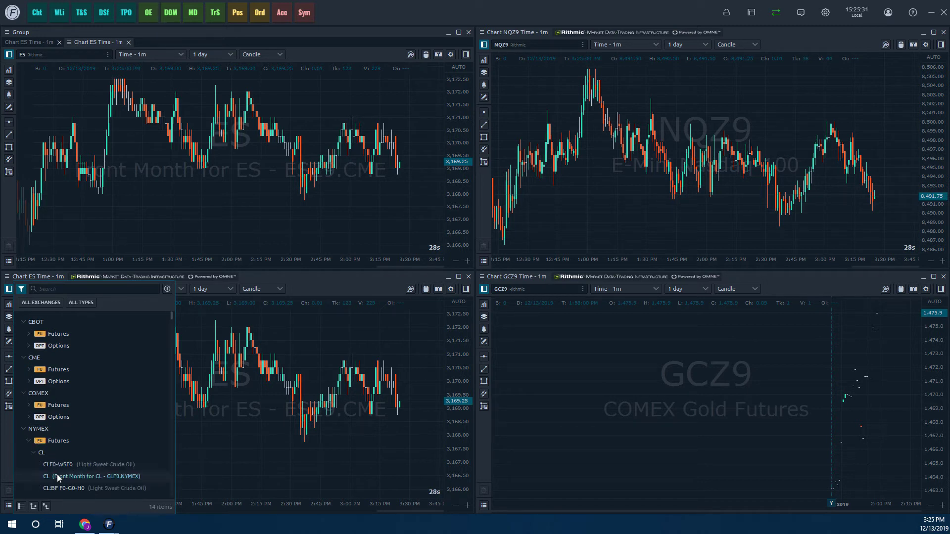
click(69, 478)
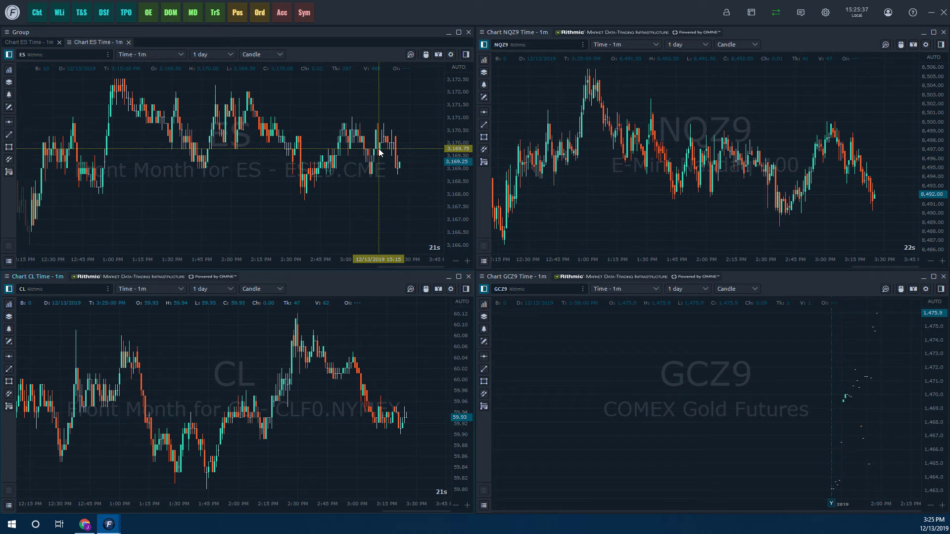
Move the second ES tab into the top-right NQZ9 pane as a tab, leaving ES showing
click(31, 42)
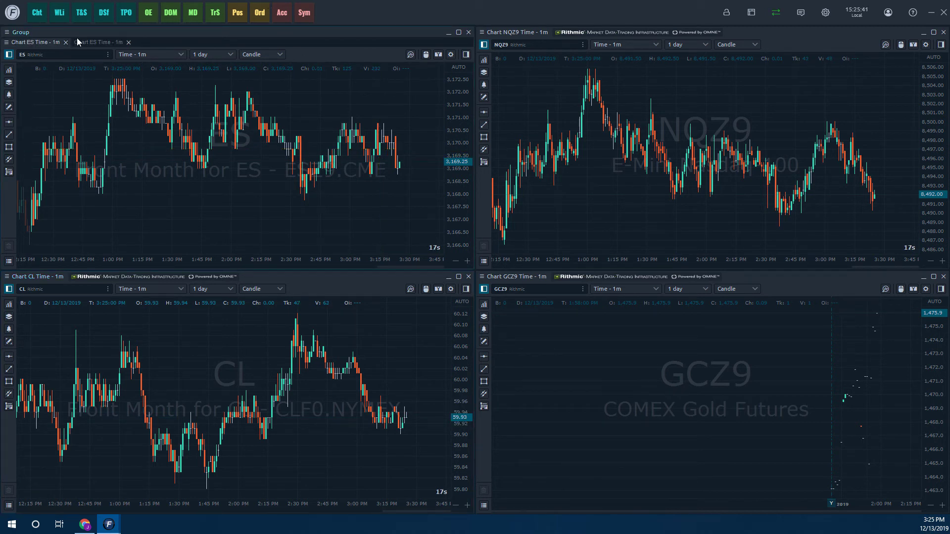
drag(79, 43, 520, 38)
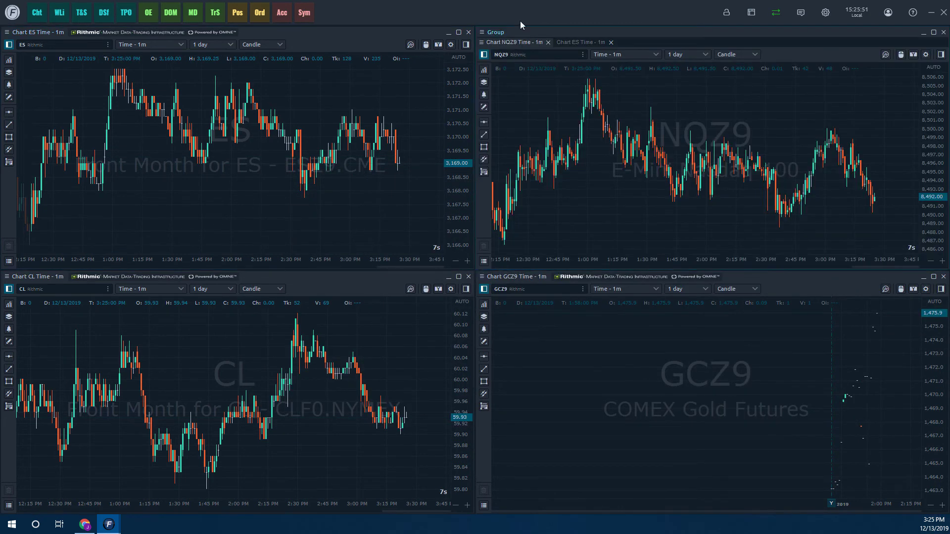
click(563, 43)
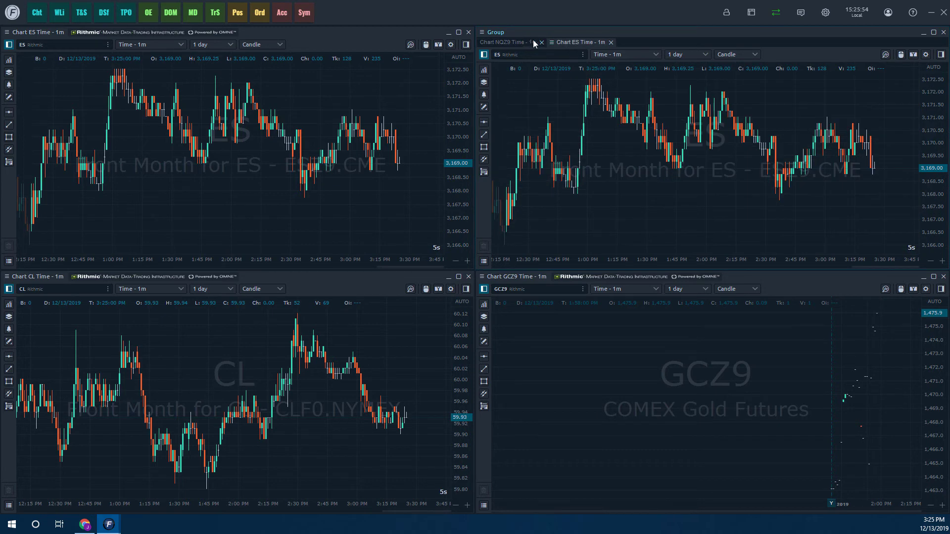
click(533, 41)
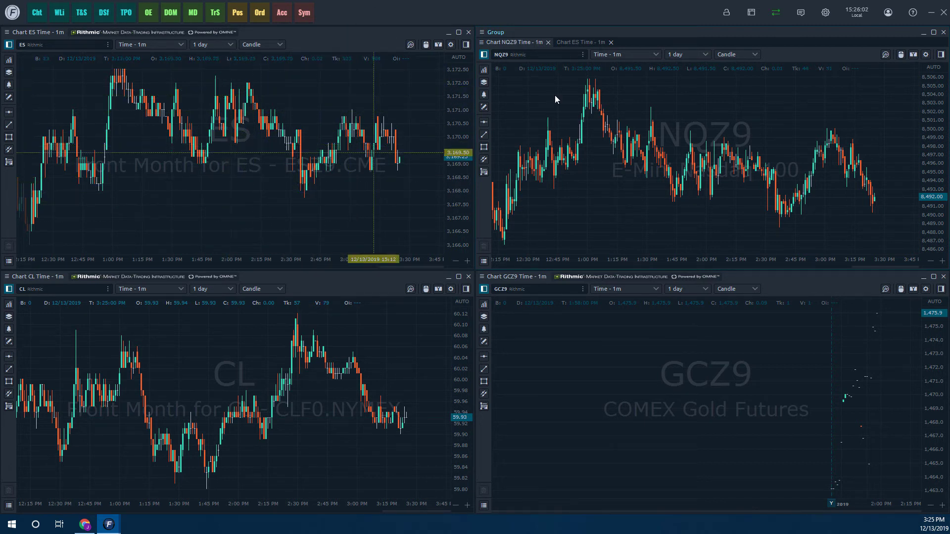
click(570, 42)
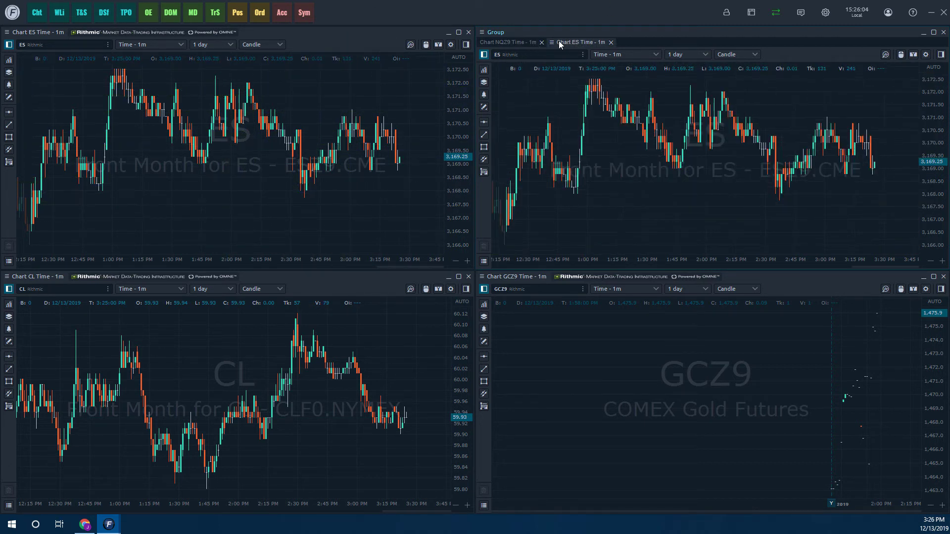
click(524, 42)
click(564, 42)
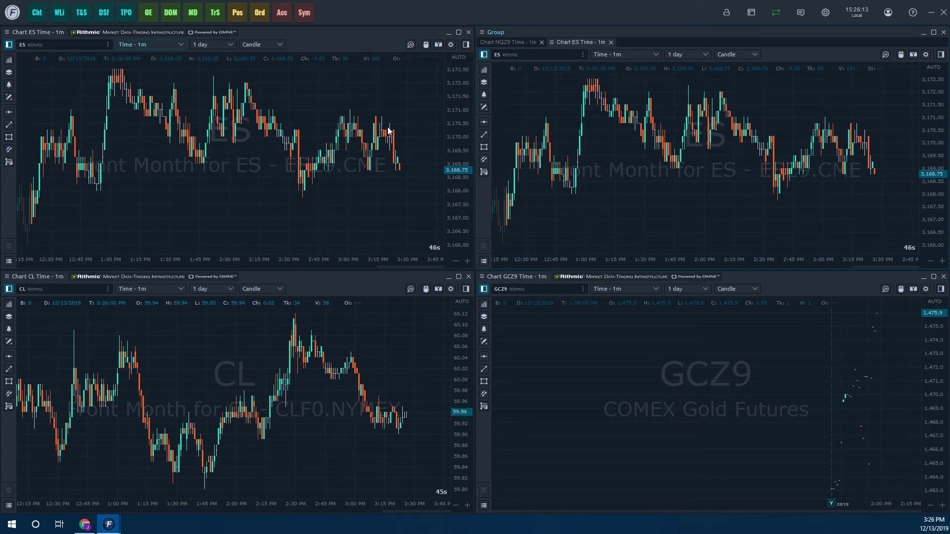
Switch the grouped ES chart's bar type from Time - 1m to Renko - 10C, 1m and apply it
click(652, 52)
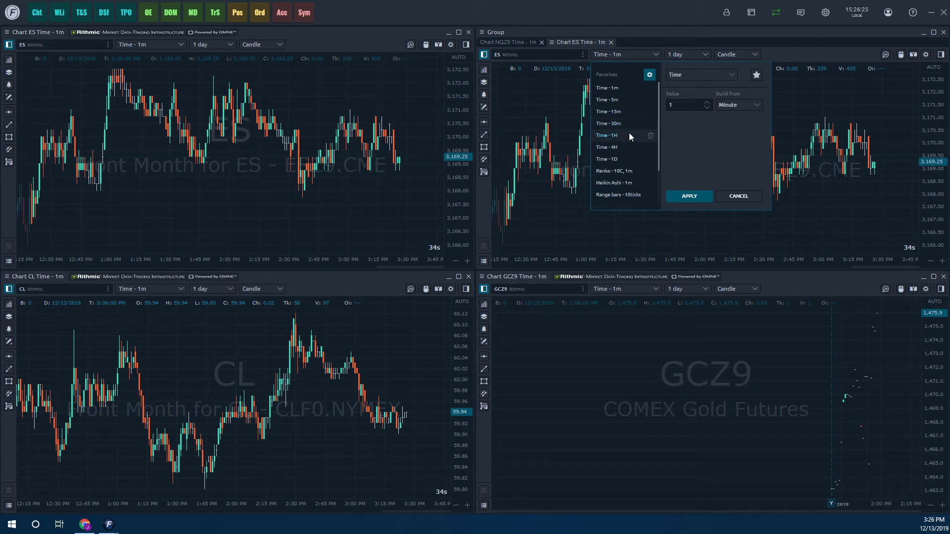
scroll(621, 176, down, 2)
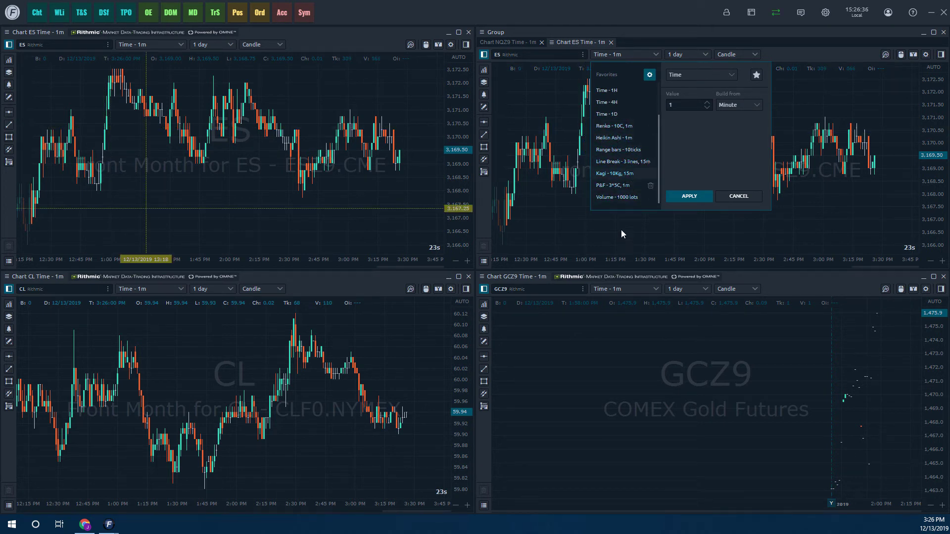
click(616, 128)
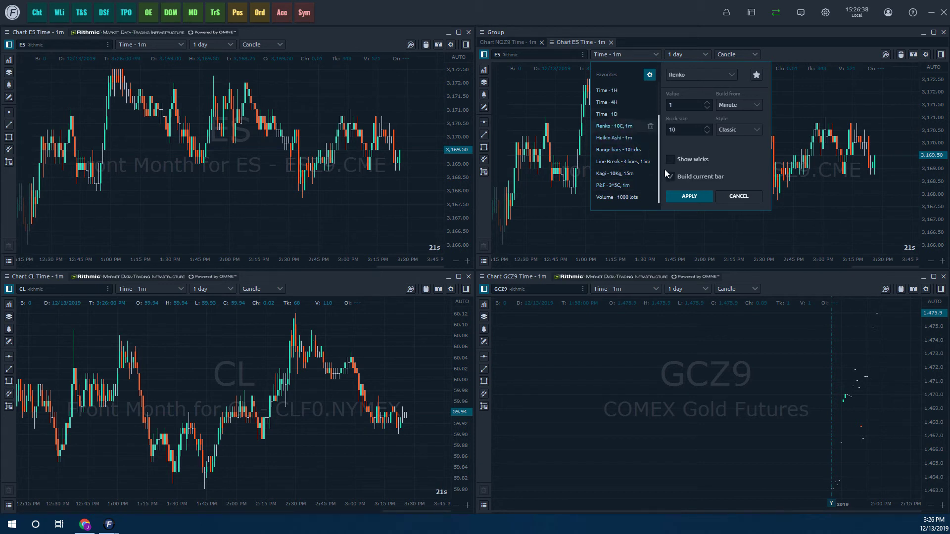
click(688, 197)
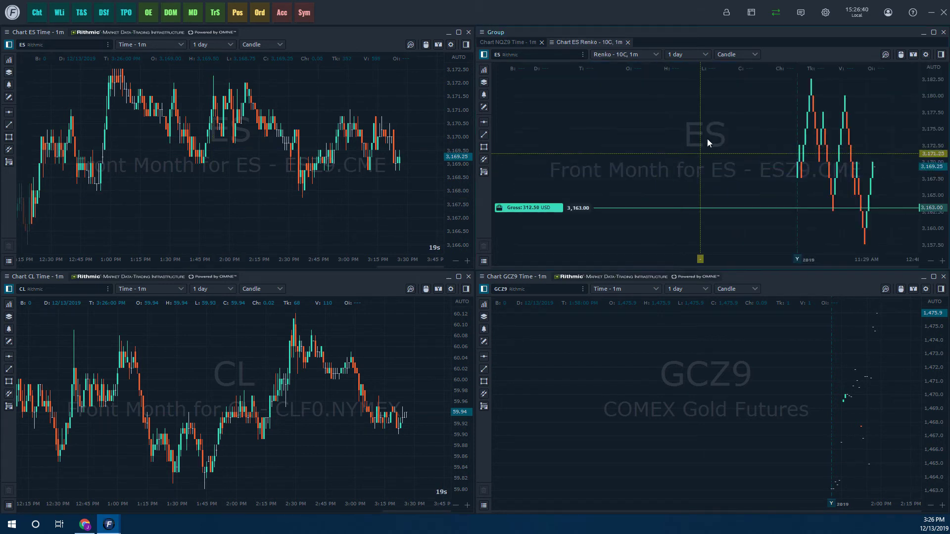
click(687, 56)
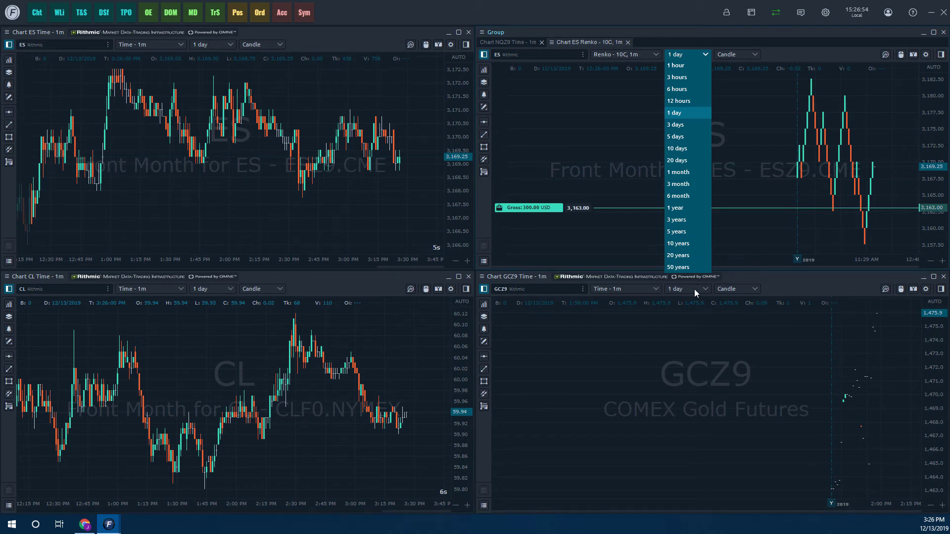
Change the ES Renko chart's history depth from 50 years to 1 year
click(686, 265)
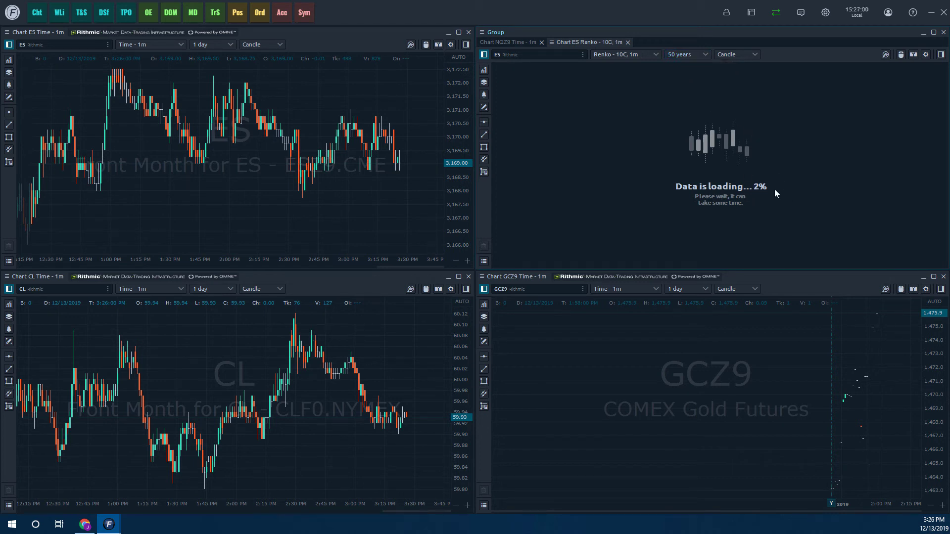
click(702, 56)
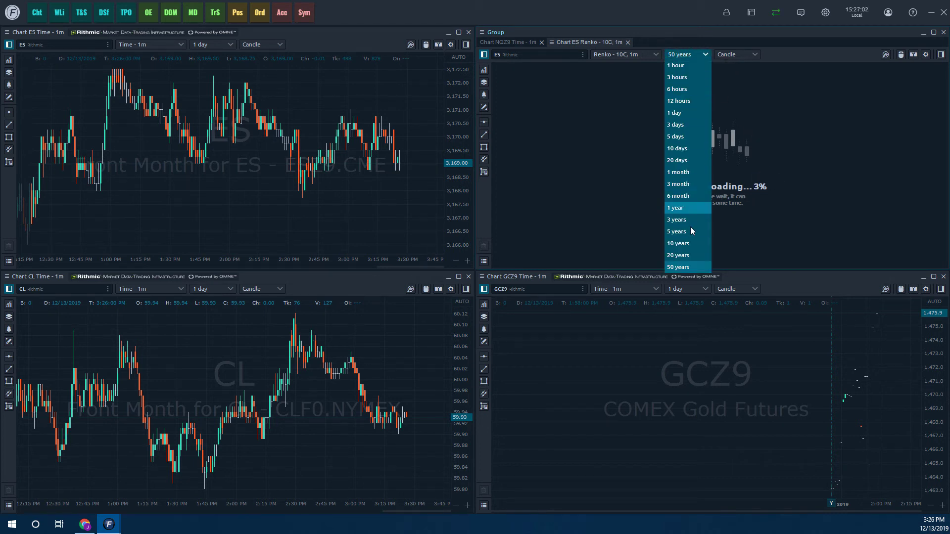
click(688, 209)
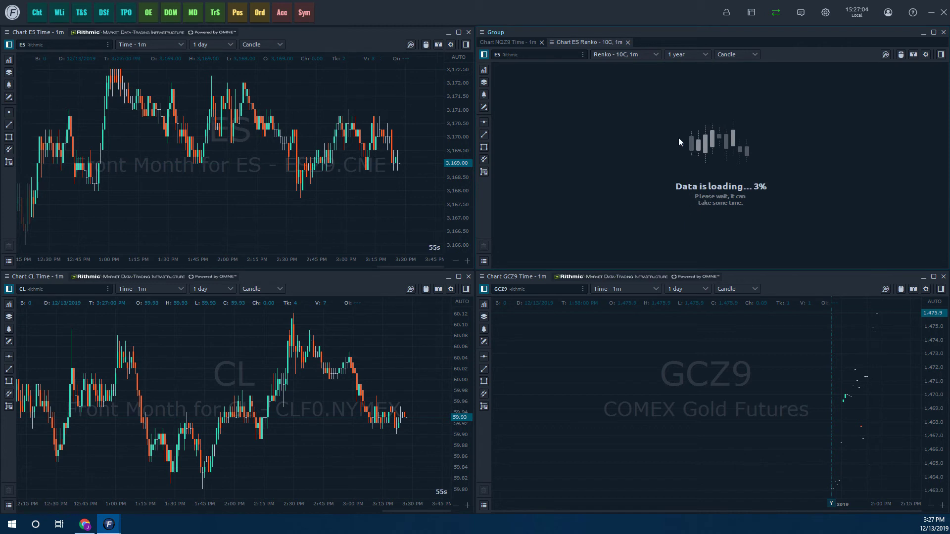
click(687, 54)
click(678, 80)
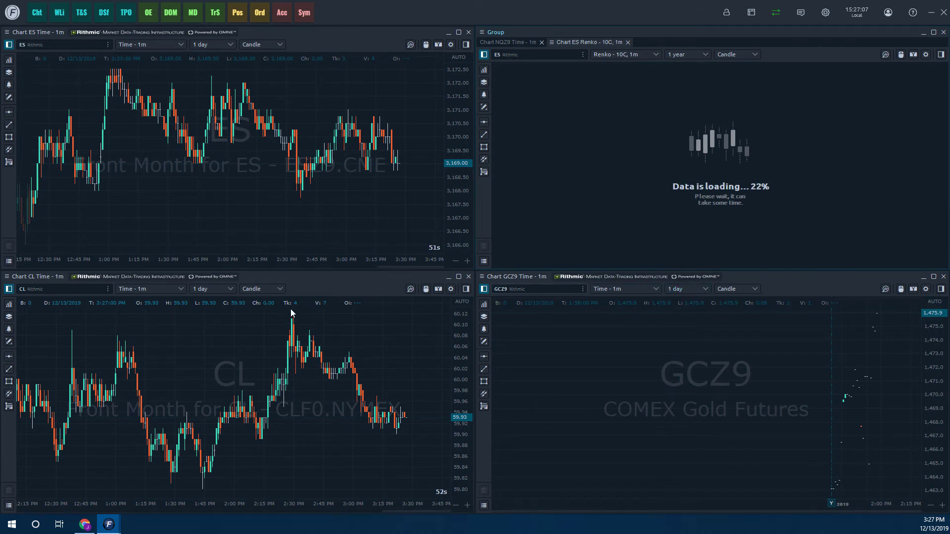
click(228, 292)
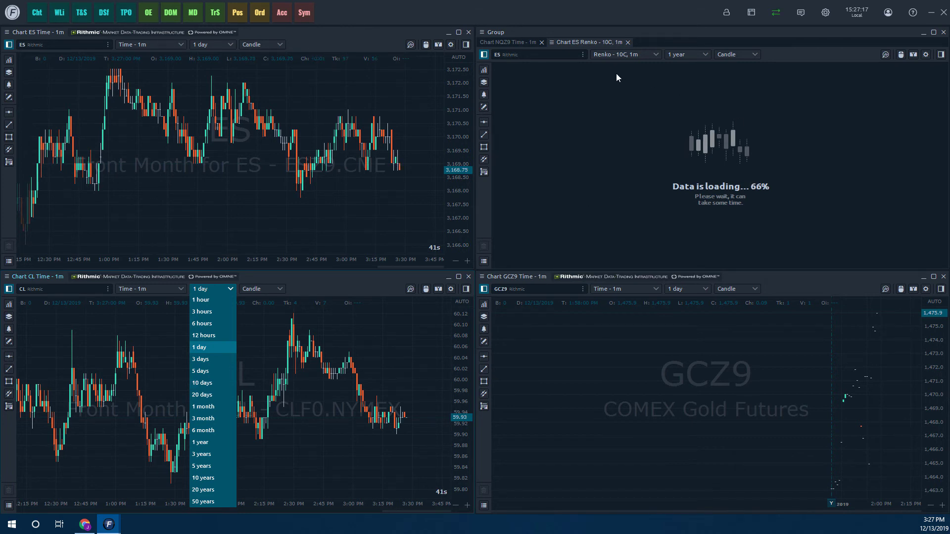
Try Bar, Line and Dotted line styles on the ES 1-minute chart, settling on Area
click(268, 46)
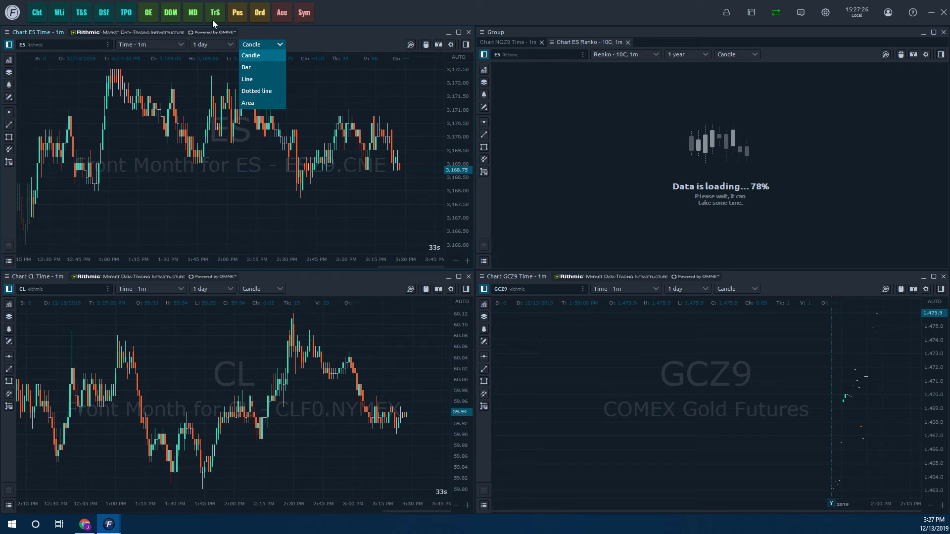
click(254, 68)
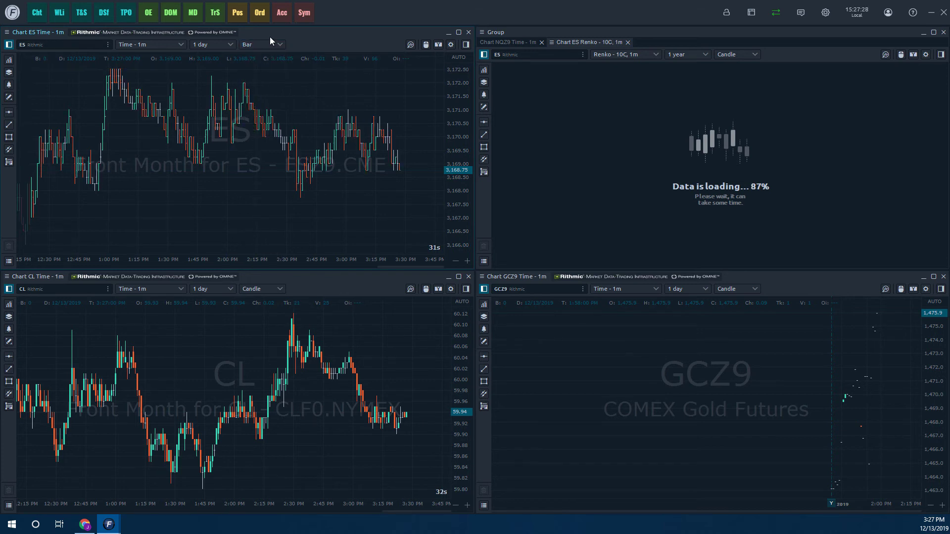
click(263, 45)
click(254, 79)
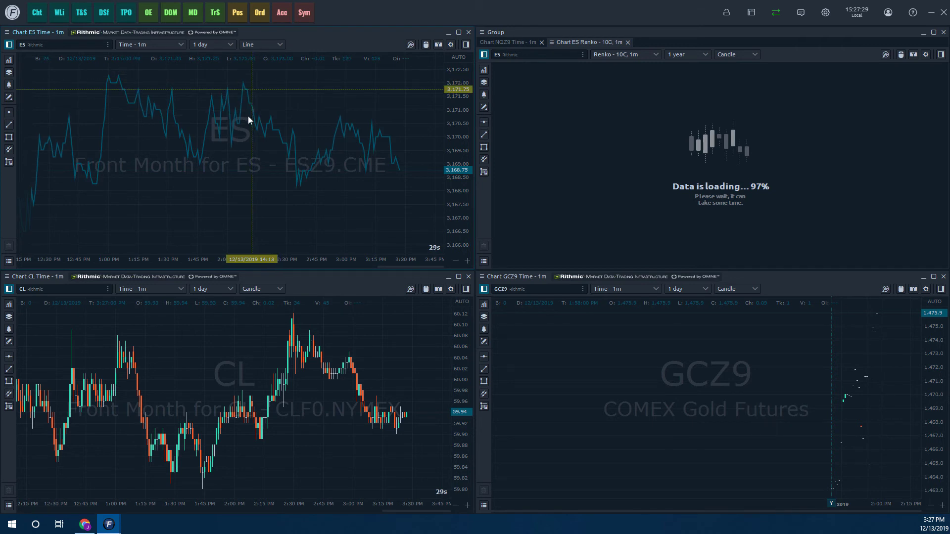
click(274, 47)
click(280, 94)
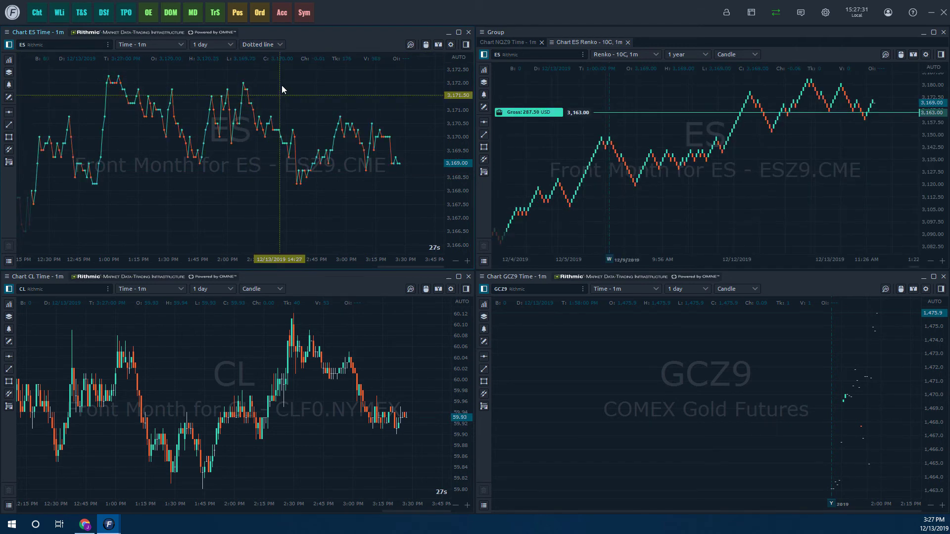
click(262, 45)
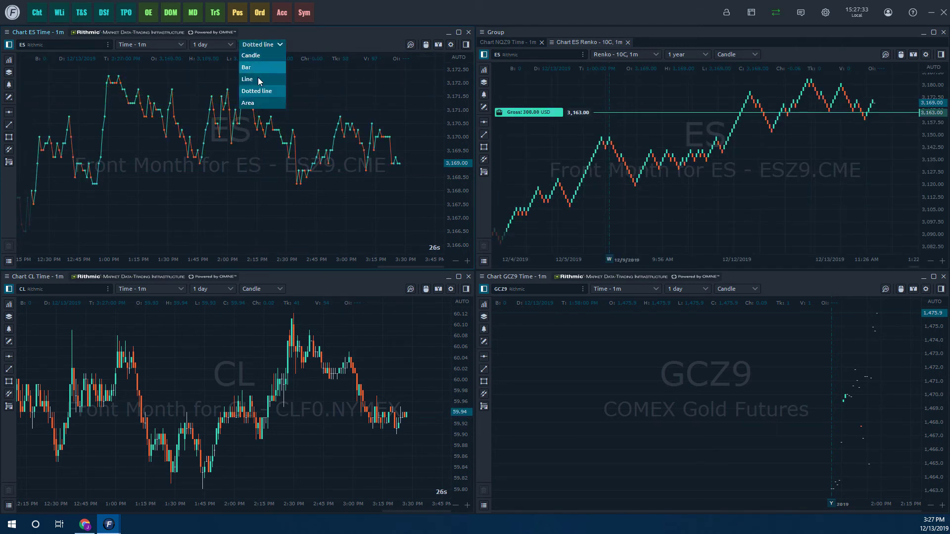
click(247, 103)
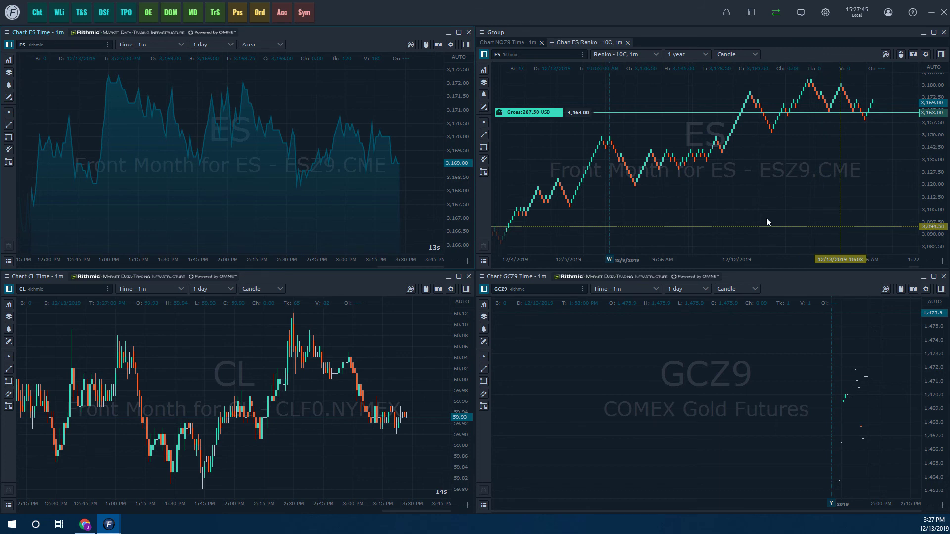
Zoom the ES Renko chart and stretch its price and time axes to enlarge recent bricks
scroll(651, 181, down, 5)
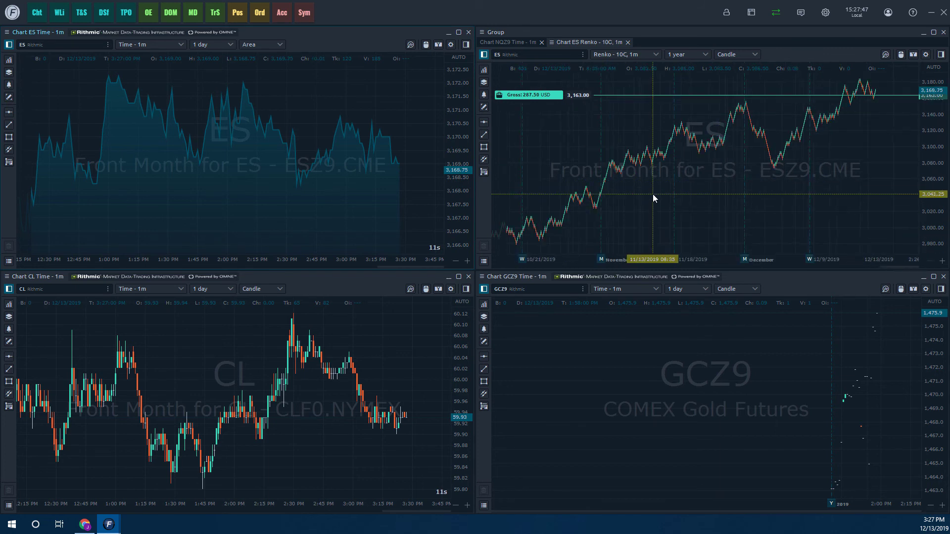
scroll(660, 180, up, 5)
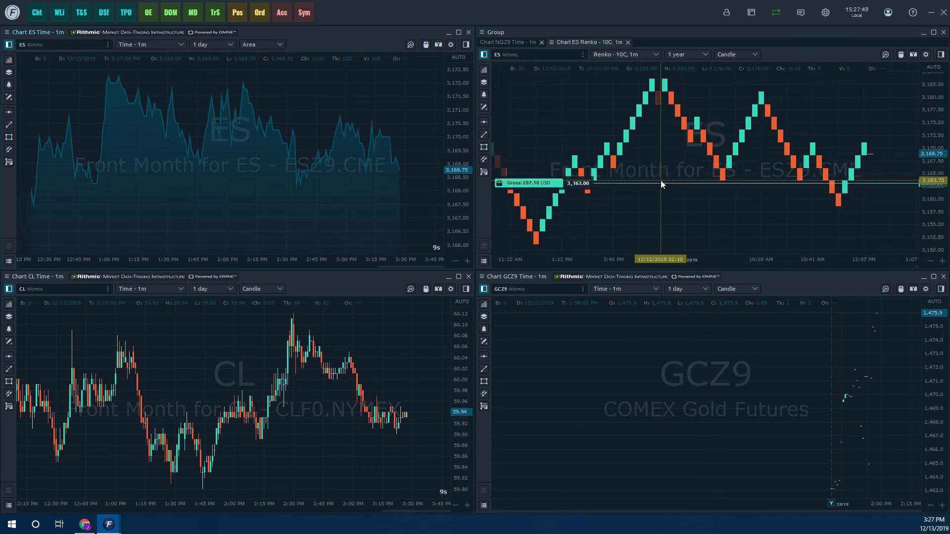
scroll(660, 181, down, 5)
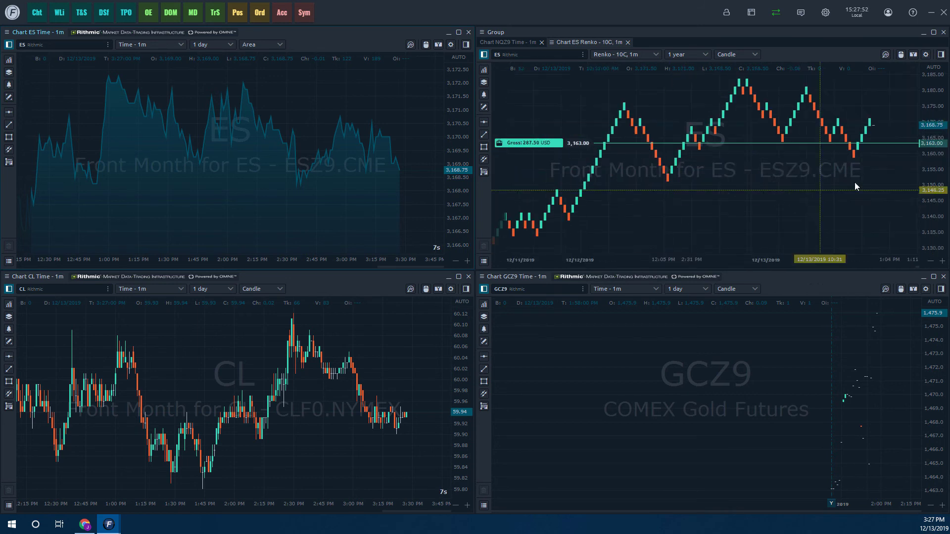
mouse_move(937, 144)
mouse_down()
mouse_move(938, 163)
mouse_move(937, 149)
mouse_up()
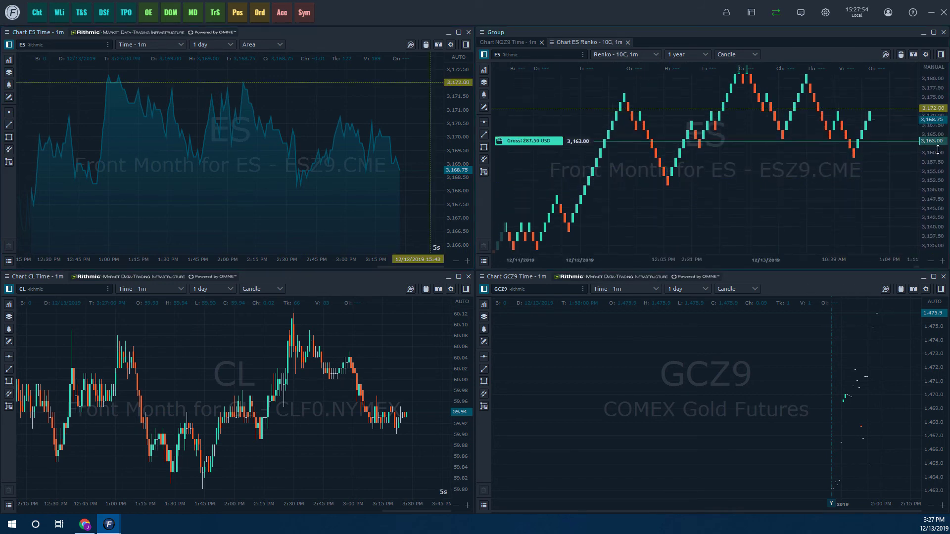
scroll(891, 188, up, 2)
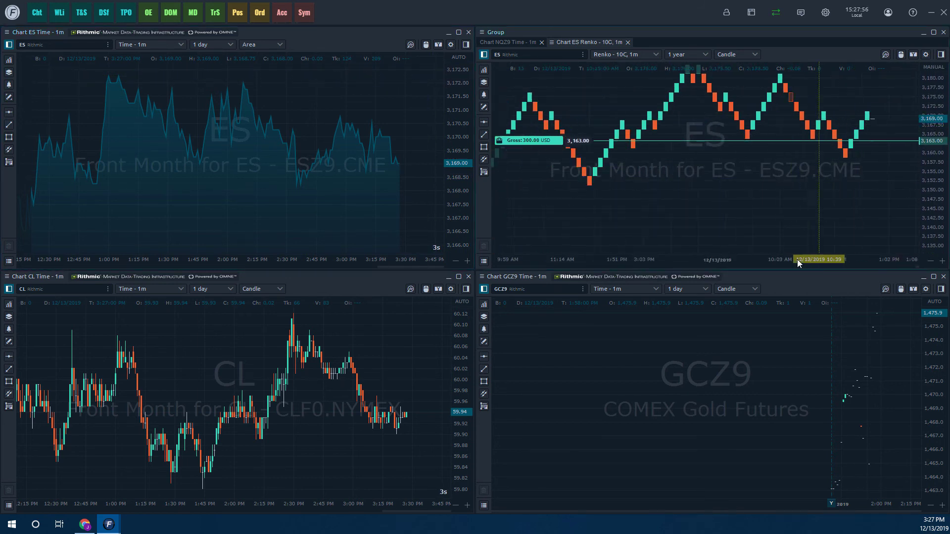
drag(797, 259, 694, 254)
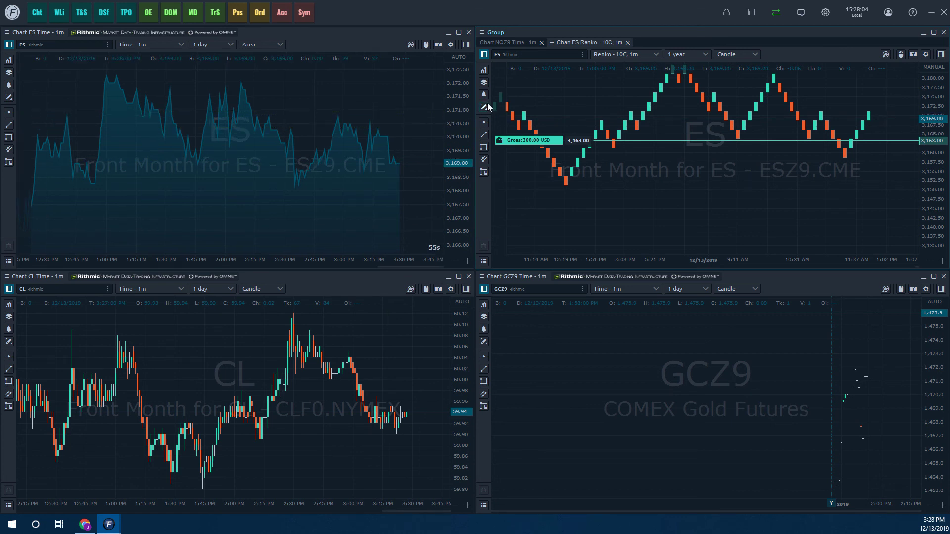
Add Bollinger Bands (20, 2) with red, grey and green bands to the ES Renko chart
click(485, 72)
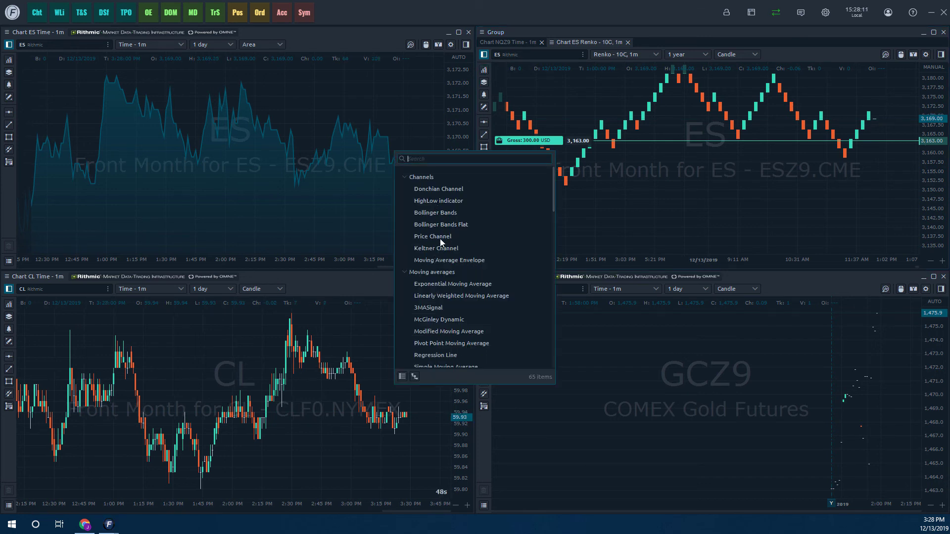
click(434, 213)
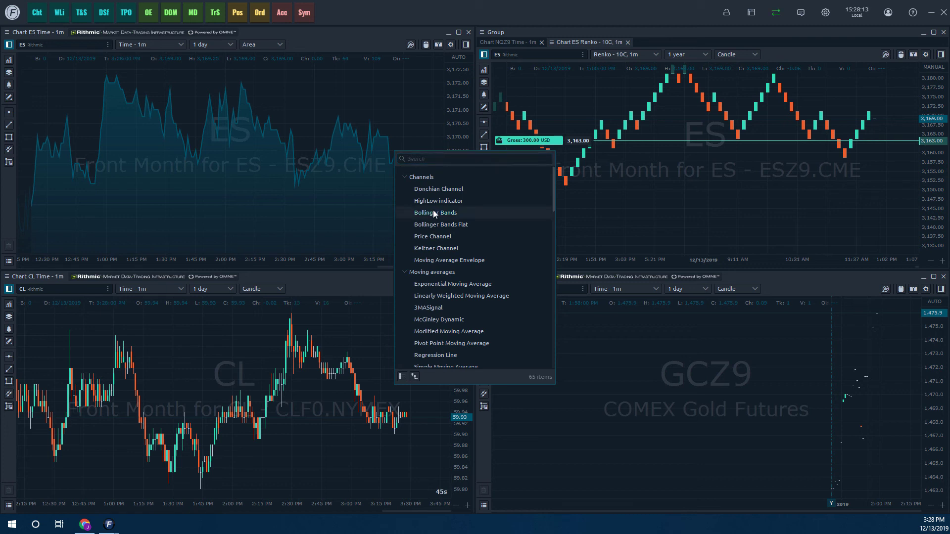
double_click(440, 213)
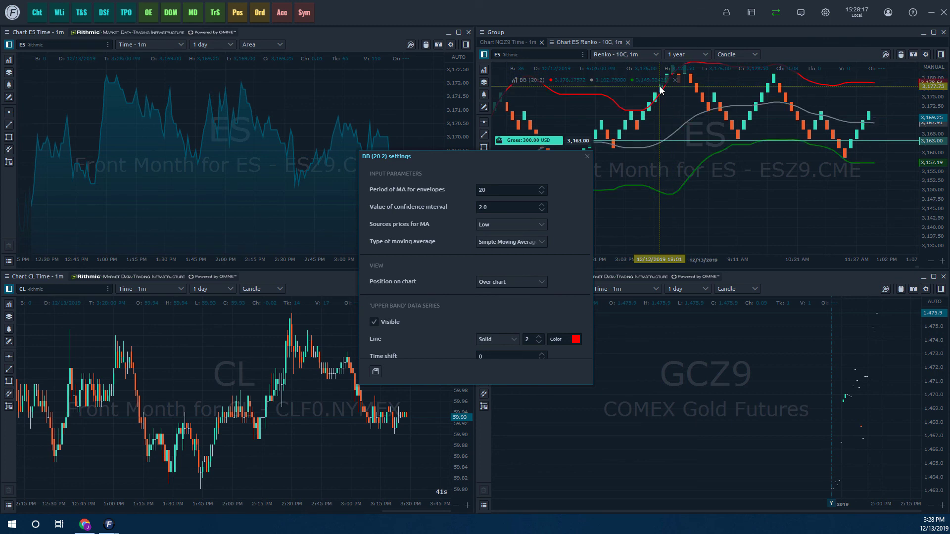
scroll(423, 273, down, 5)
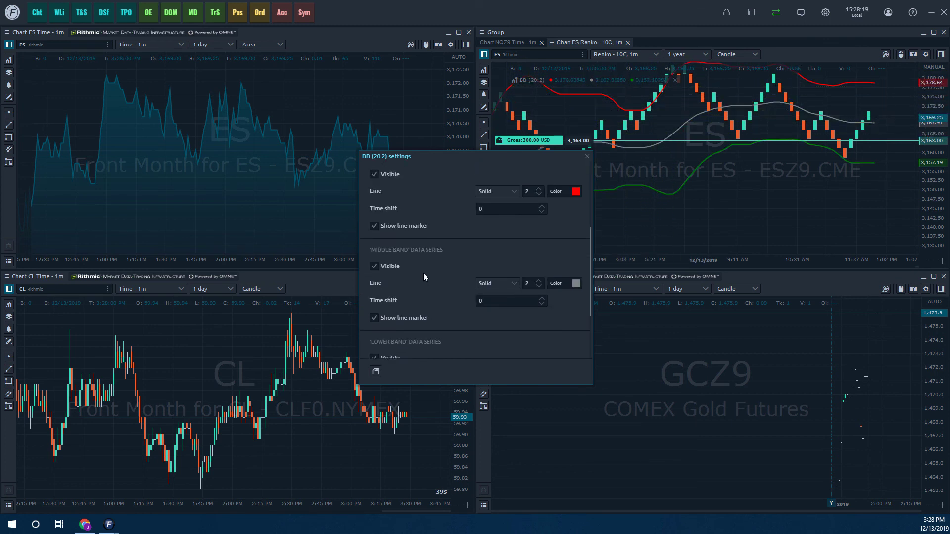
click(587, 156)
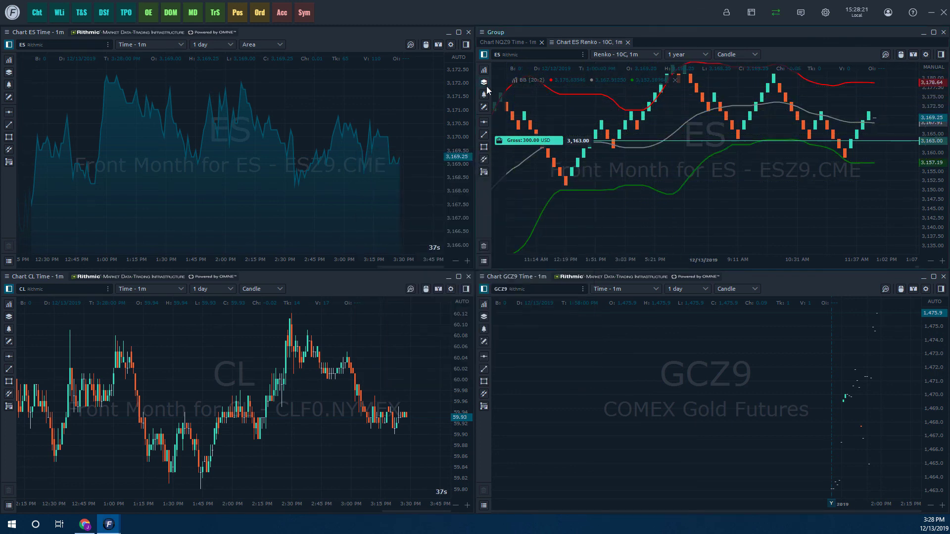
click(484, 84)
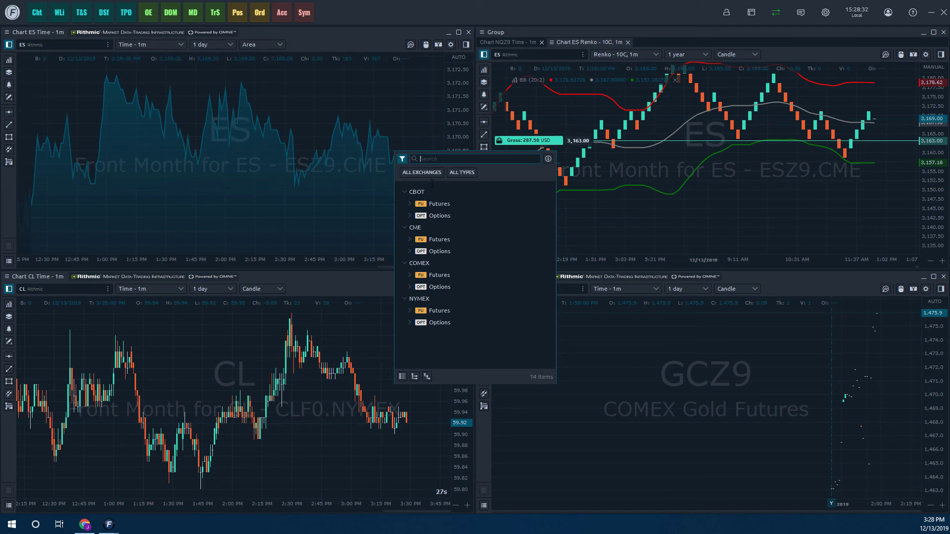
Dismiss the symbol search and show quick buy and sell order buttons on the Renko chart
click(574, 192)
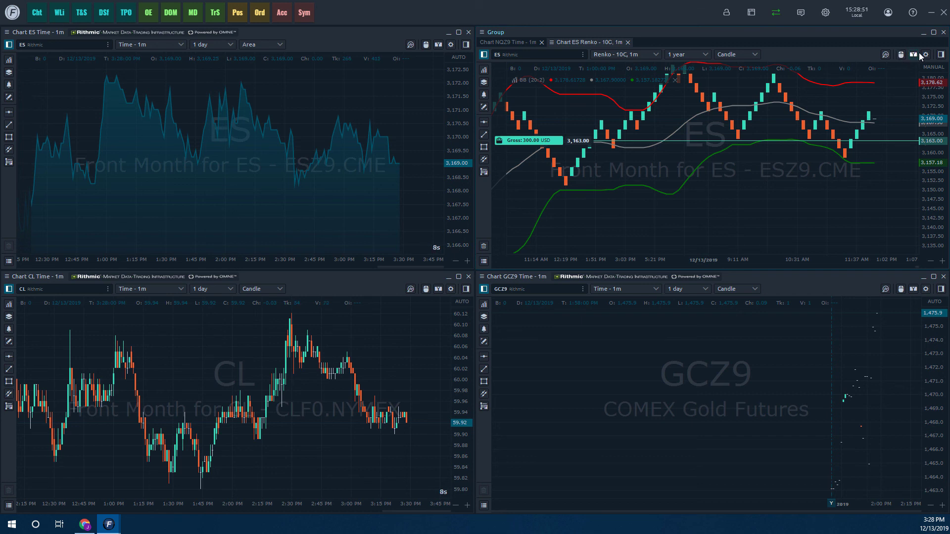
click(942, 58)
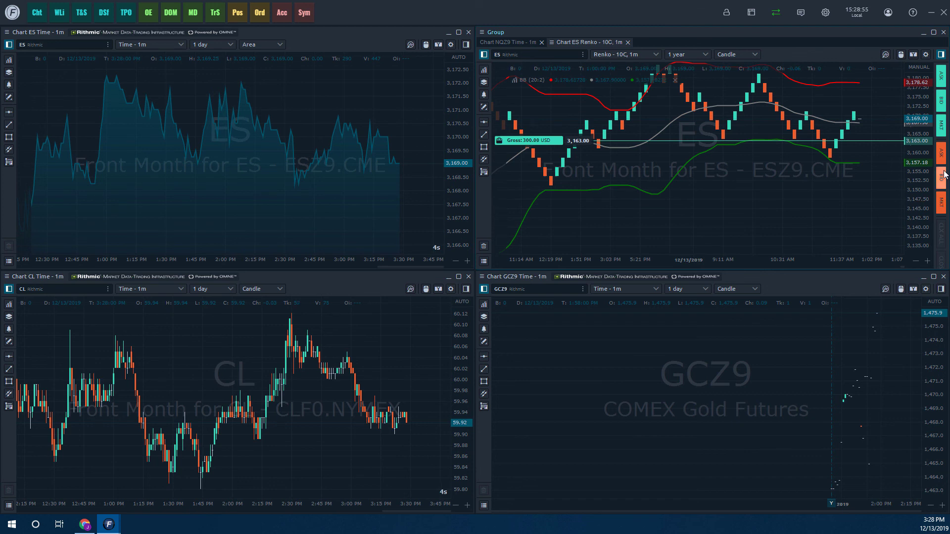
Check the order quantity and TIF settings, then hide the Renko chart's order panel
click(925, 55)
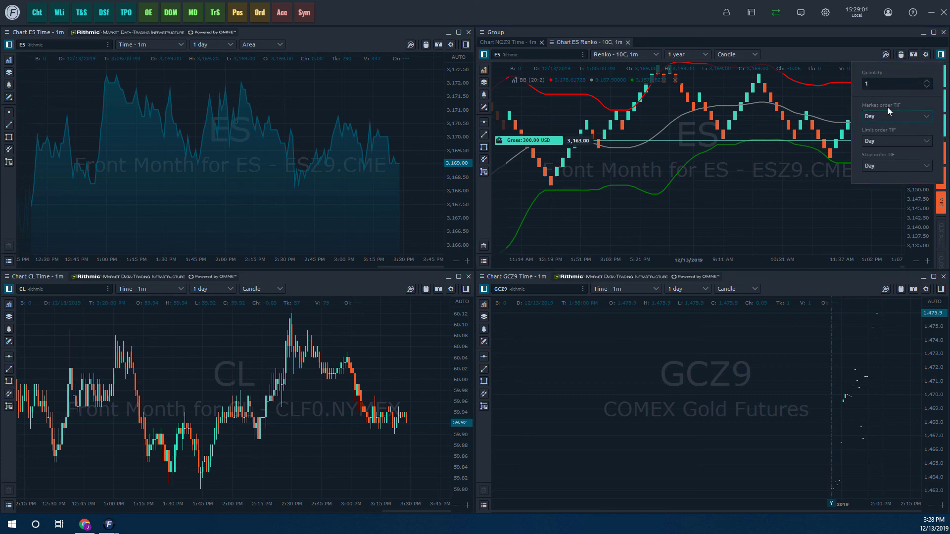
click(942, 55)
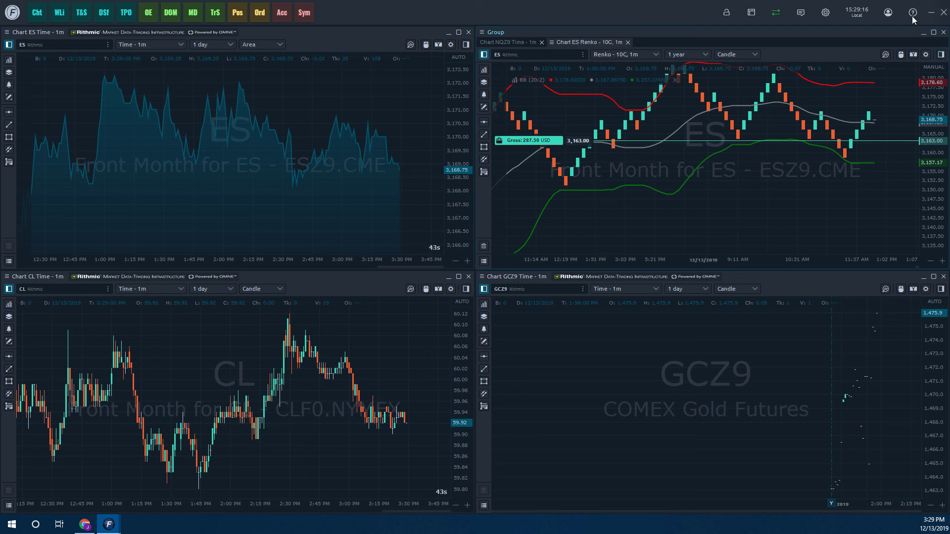
Switch from Optimus Flow to Chrome and open the forum's Optimus Flow category topics
click(931, 13)
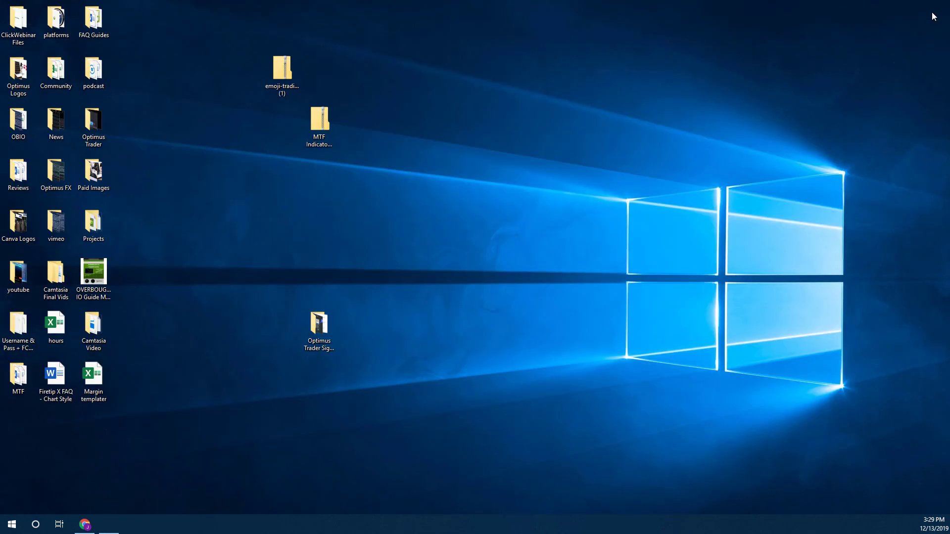
click(86, 523)
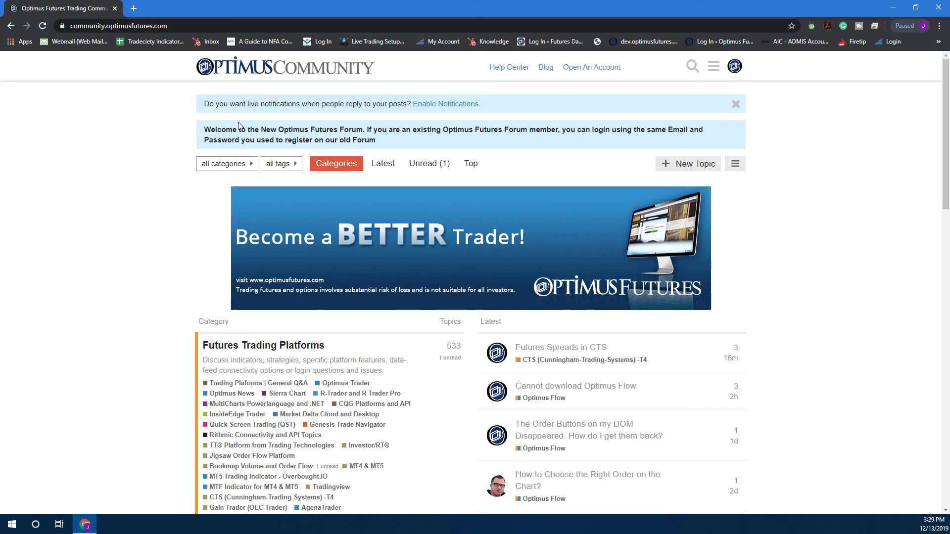
scroll(502, 230, down, 1)
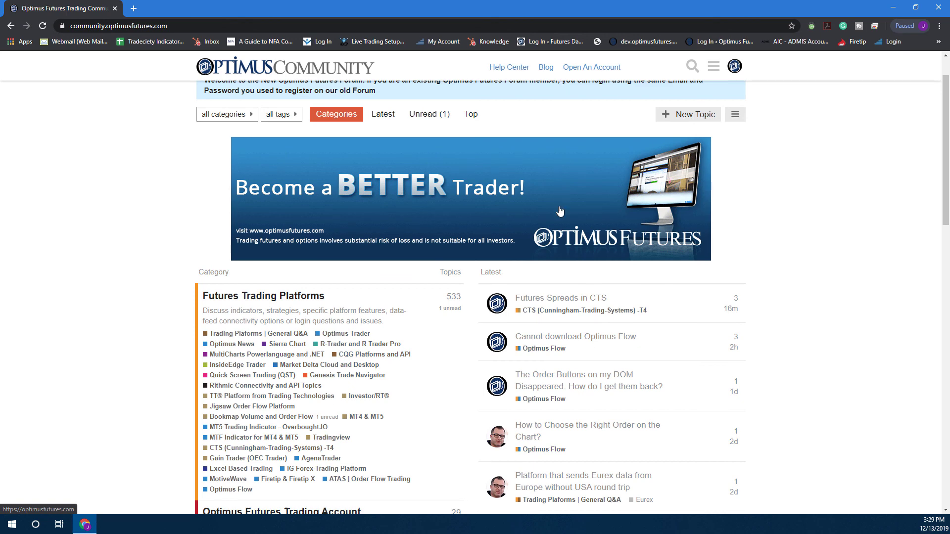
scroll(519, 238, down, 3)
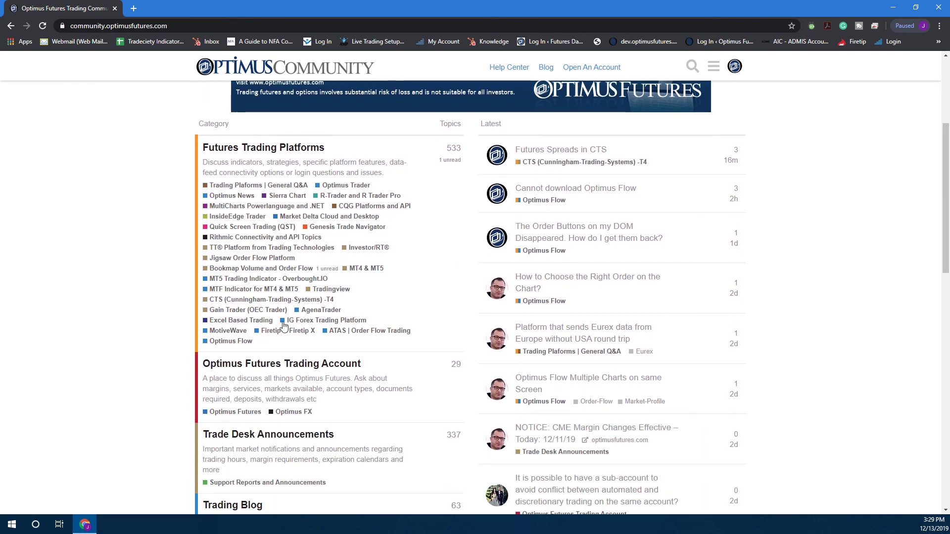
click(240, 346)
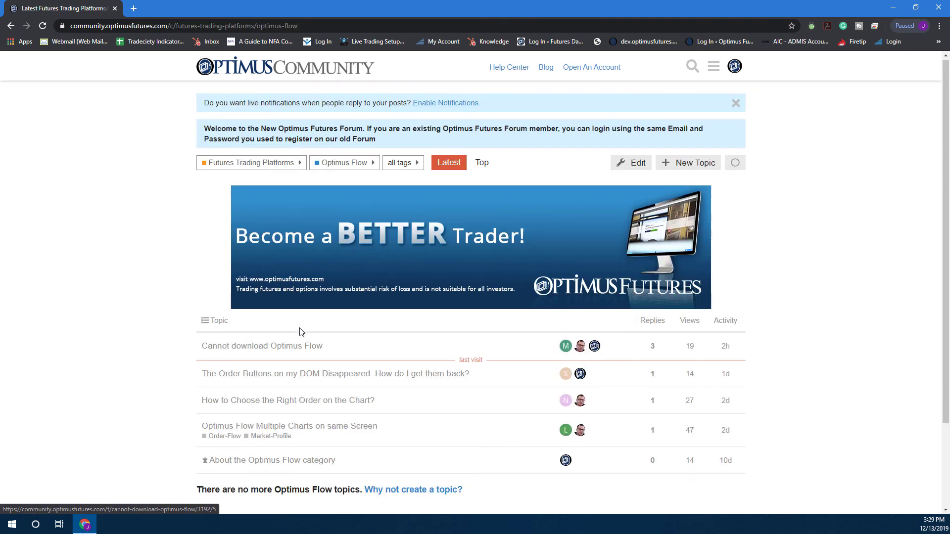
scroll(299, 331, down, 1)
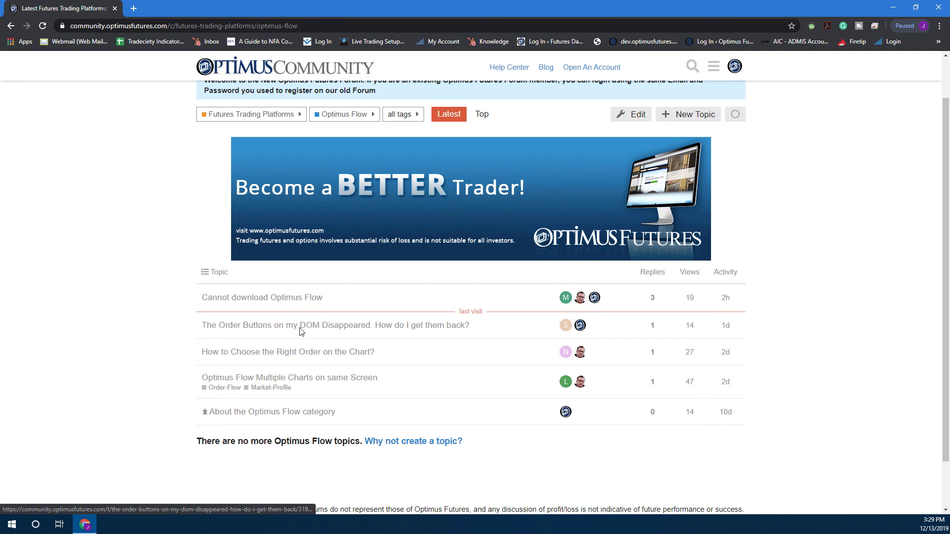